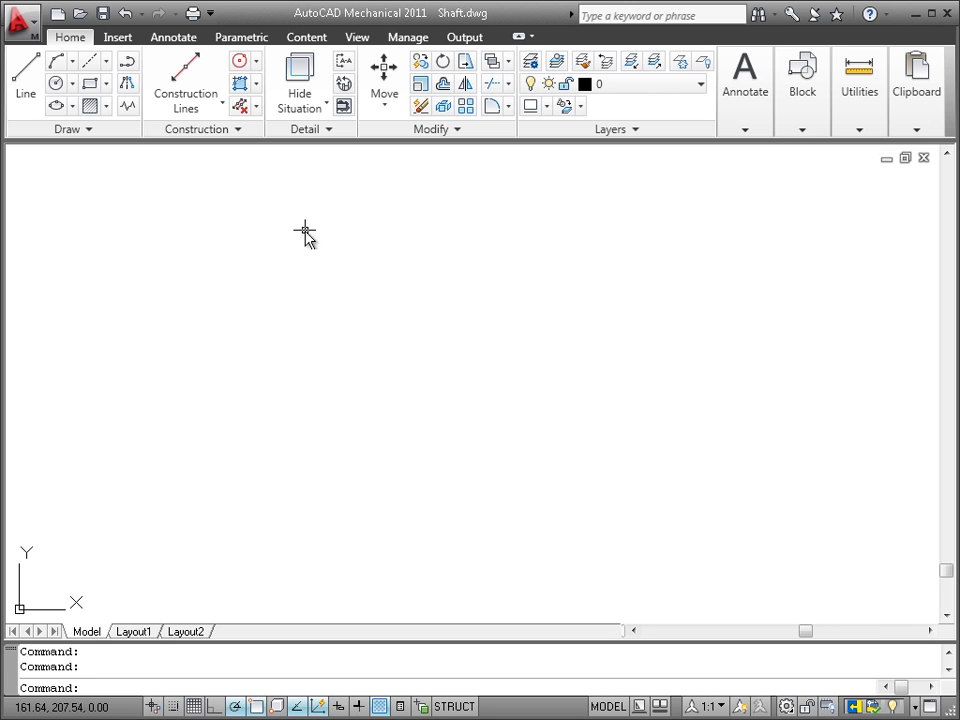
Step: Show the Annotate tools and expand the Symbol panel with Shaft.dwg in view
click(199, 38)
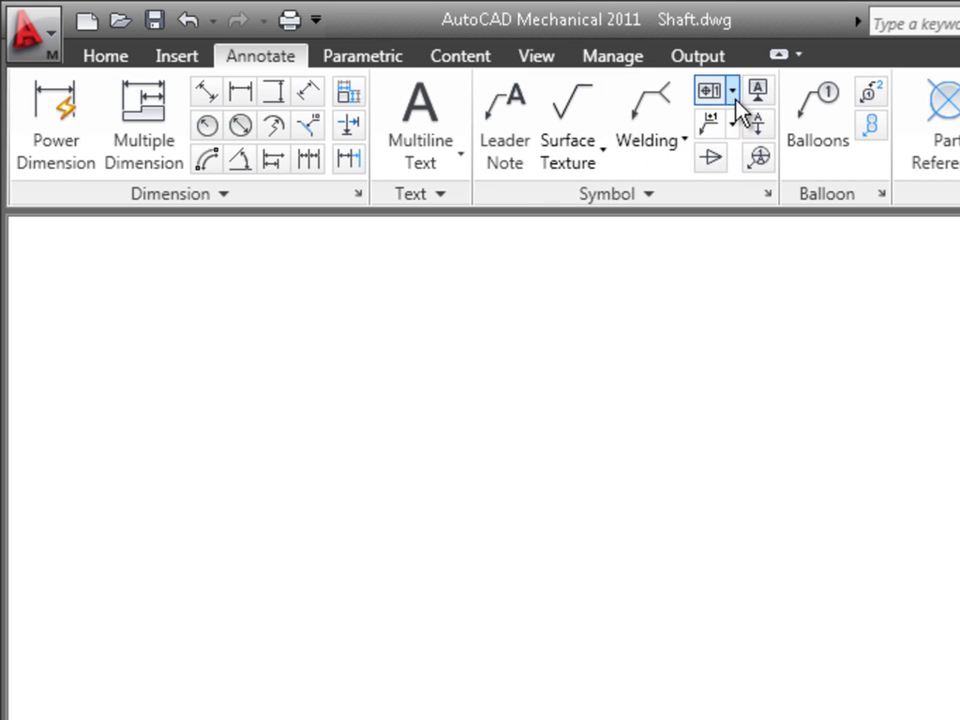
click(690, 194)
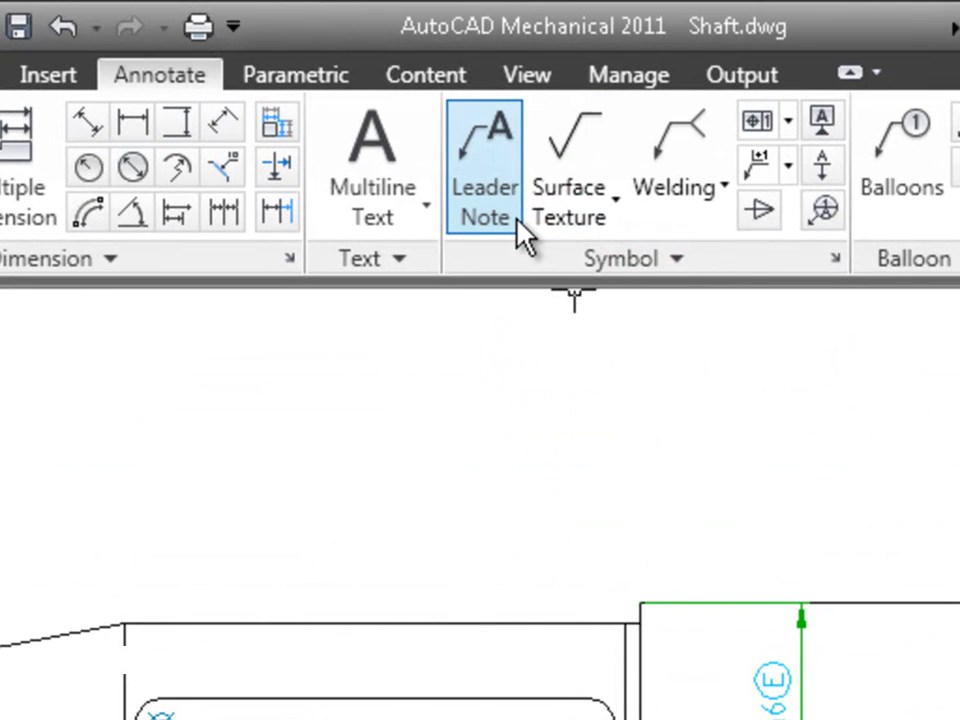
Step: Leader the keyway with the note 'A 8 x 7 x 70 – DIN 6885', removing 'Parallel Key'
click(527, 237)
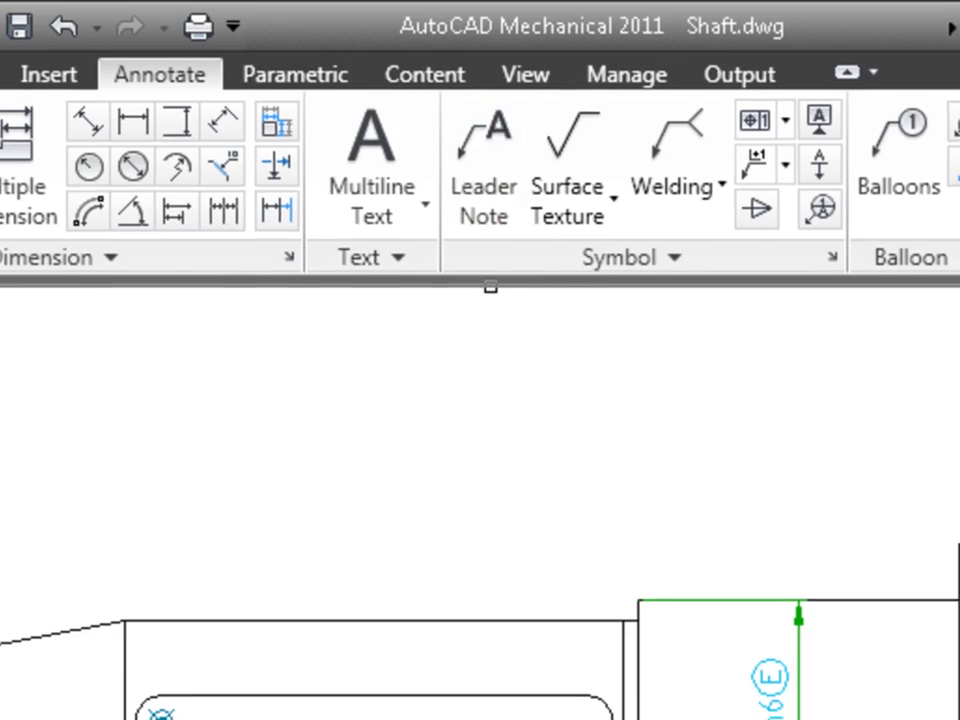
click(212, 377)
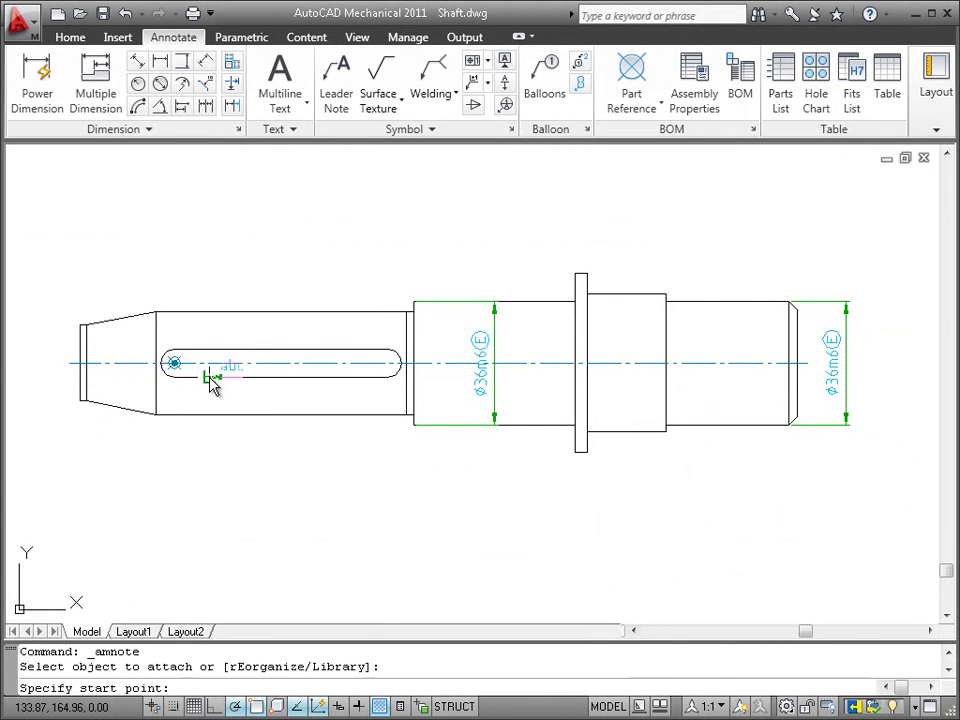
click(210, 378)
click(241, 468)
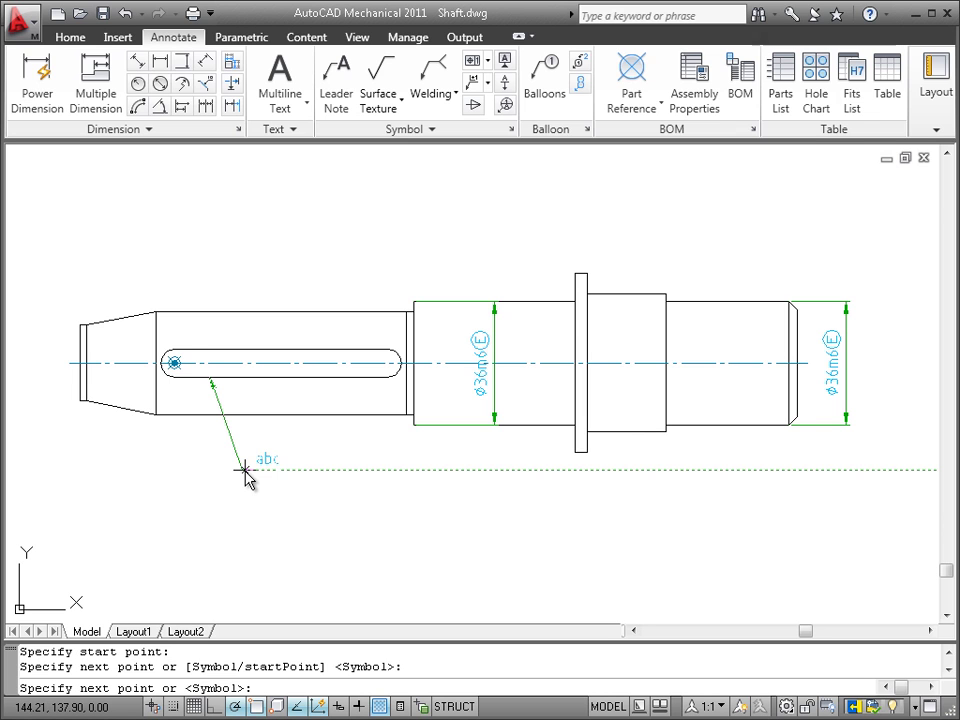
key(Return)
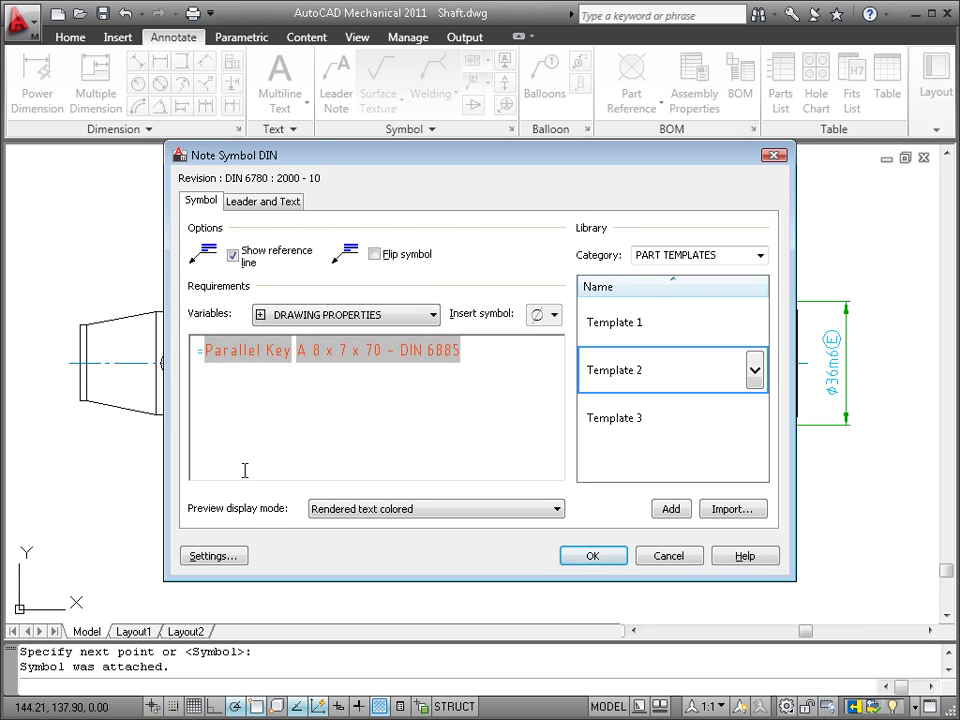
double_click(233, 350)
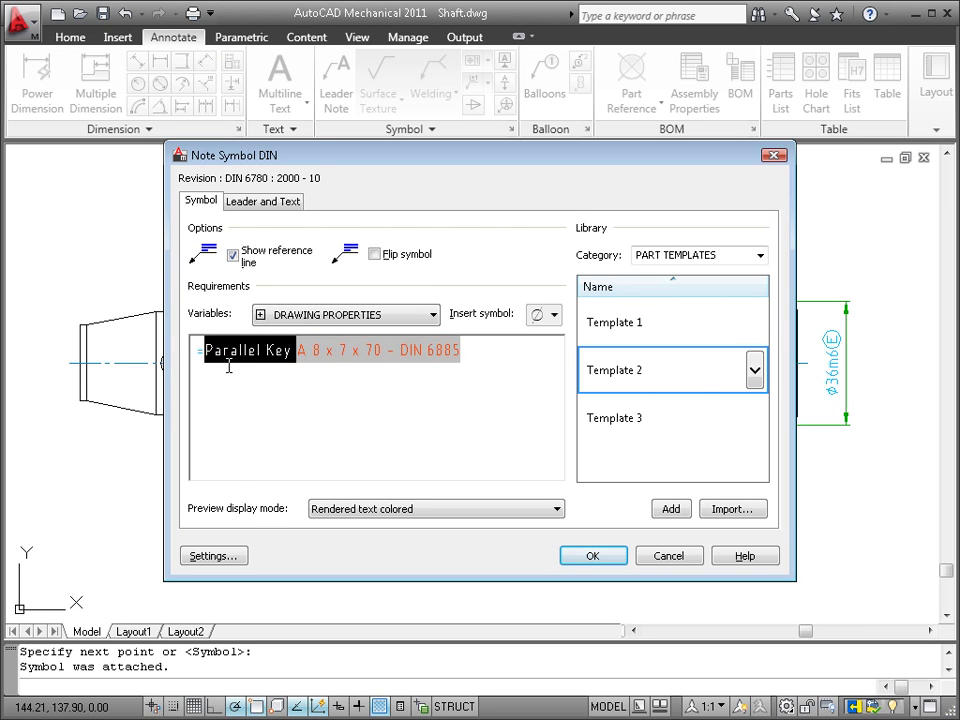
key(Delete)
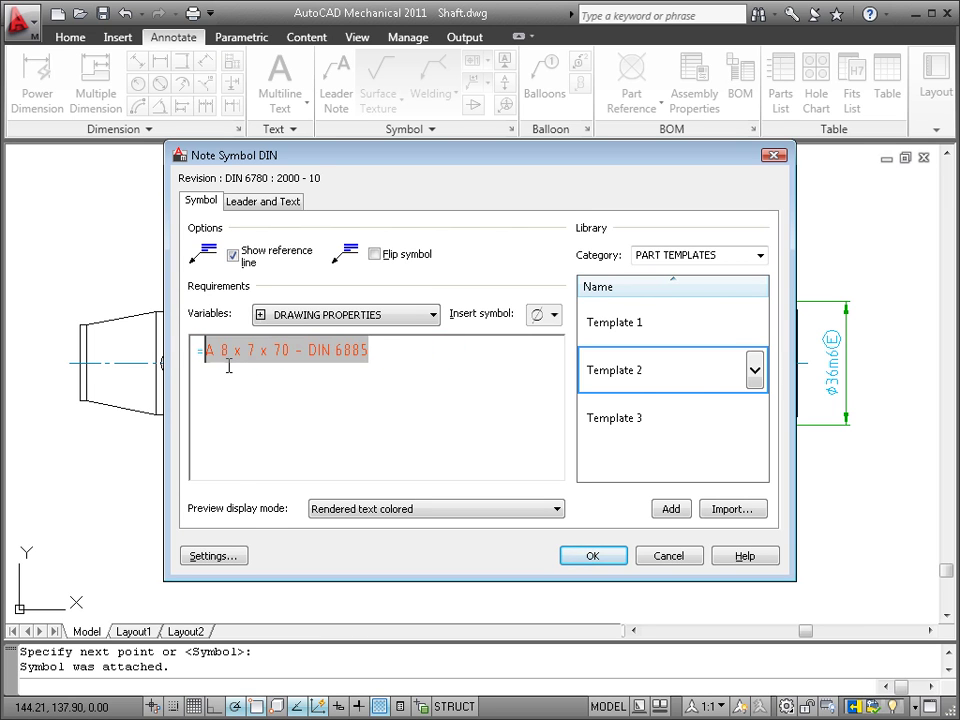
click(590, 556)
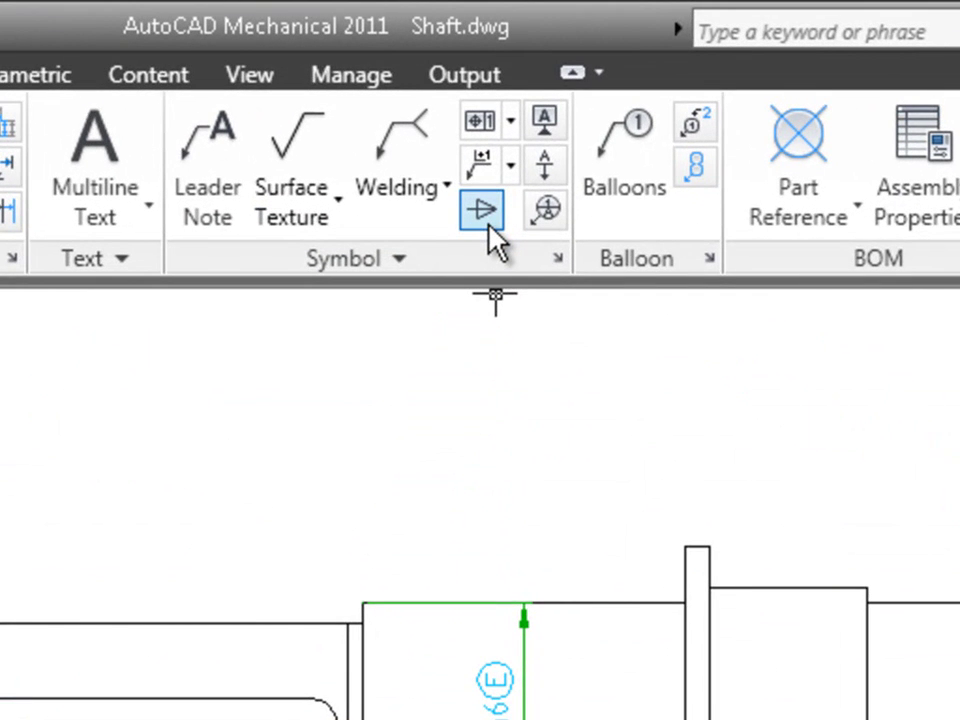
Step: Place a 1:2.5 taper symbol leadered from the shaft's tapered end, set above it
click(484, 214)
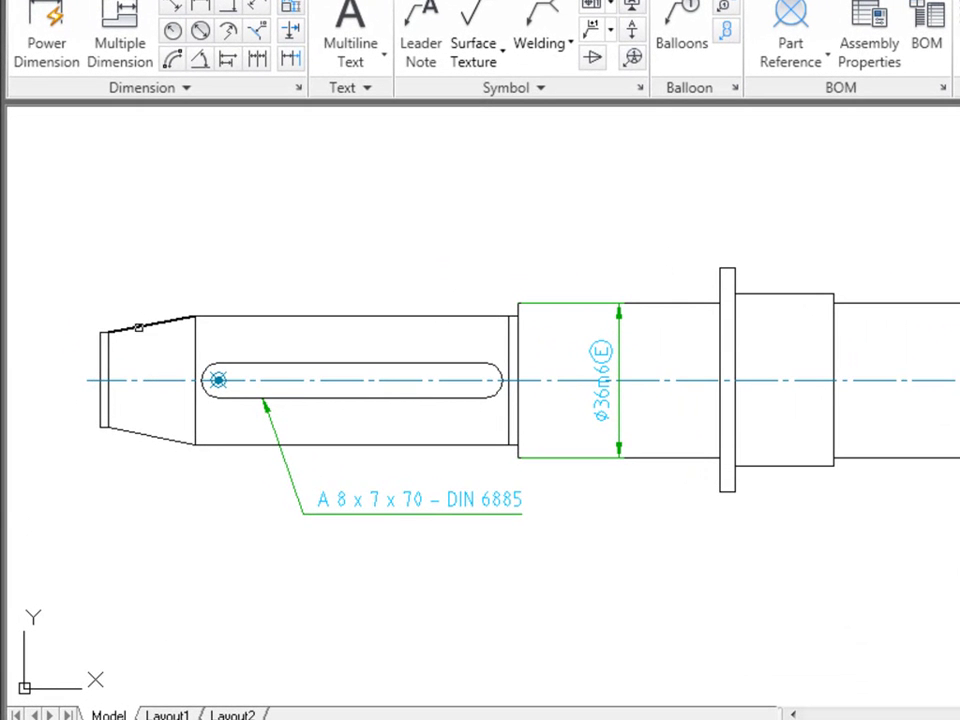
click(138, 325)
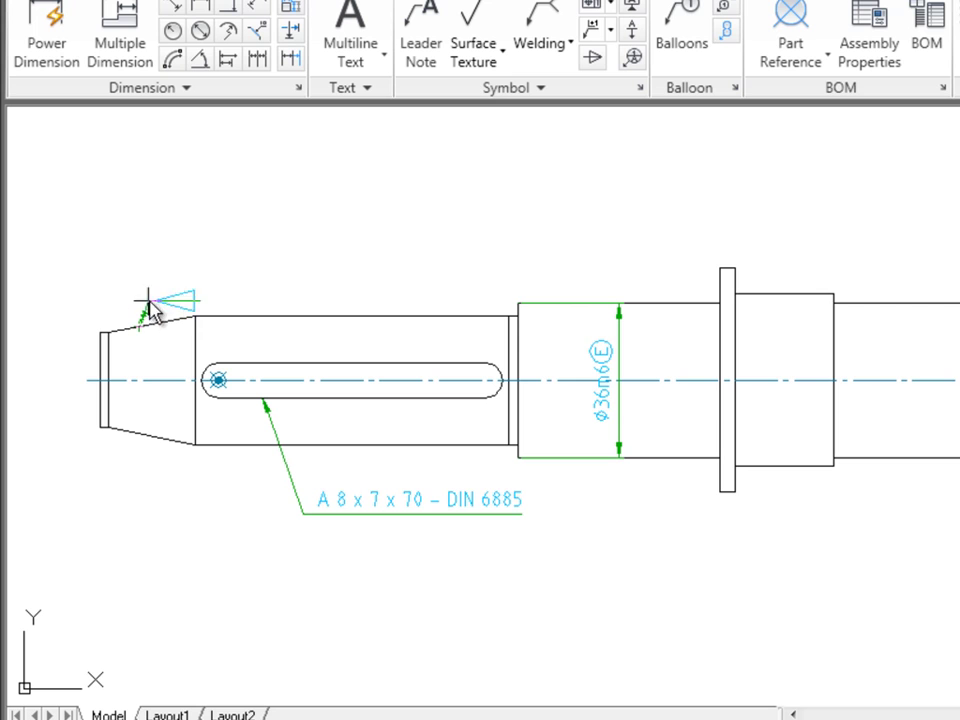
click(180, 248)
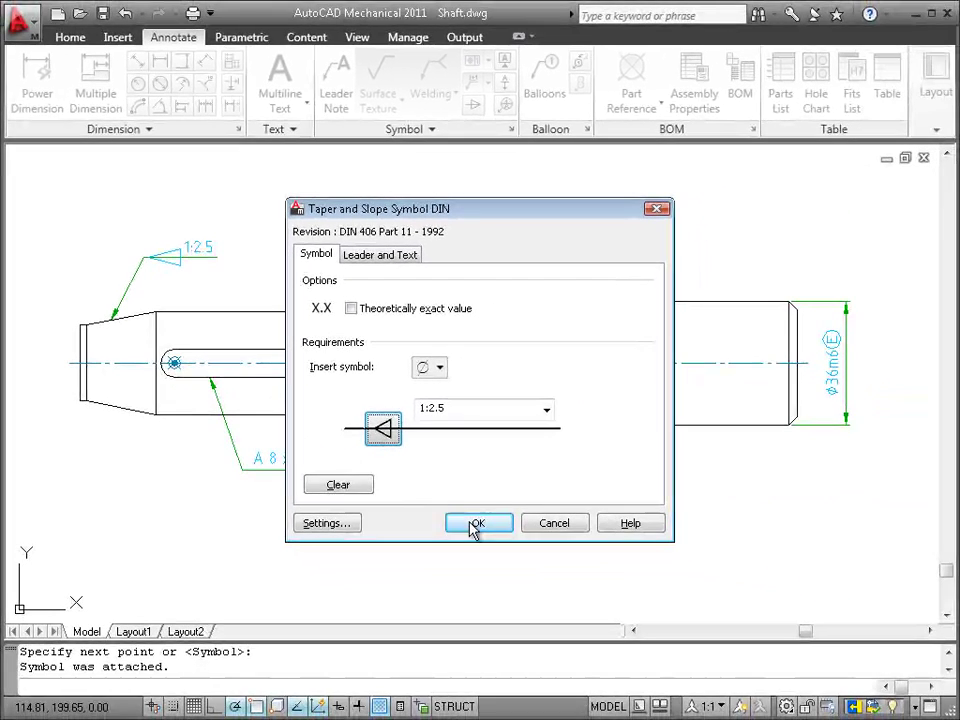
click(475, 525)
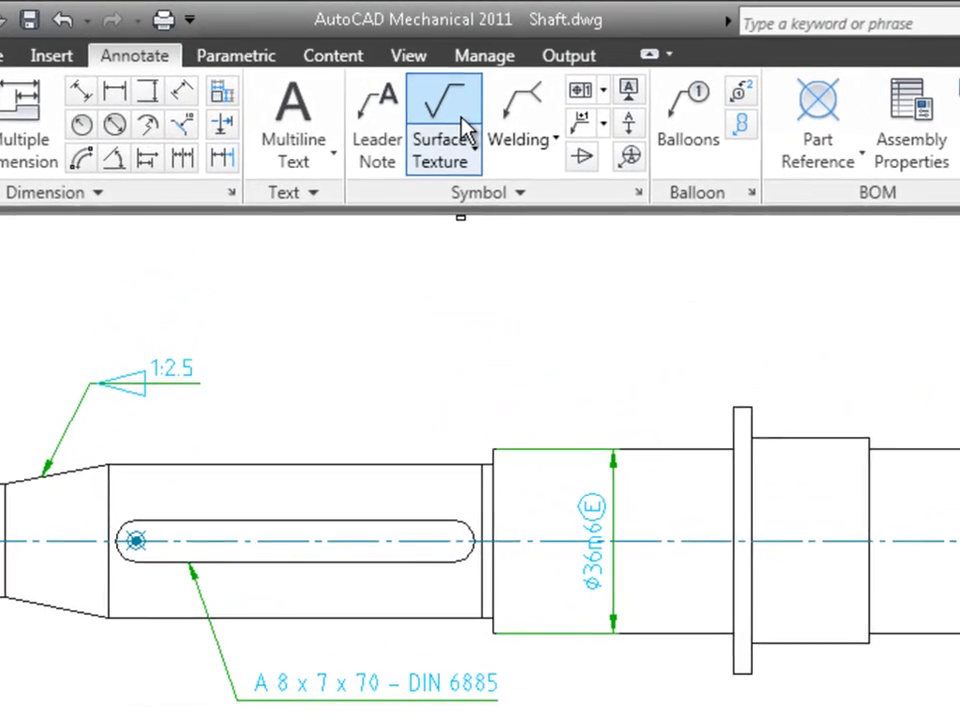
Step: Leader a new surface texture symbol to the keyed section's top edge and choose its side
click(465, 128)
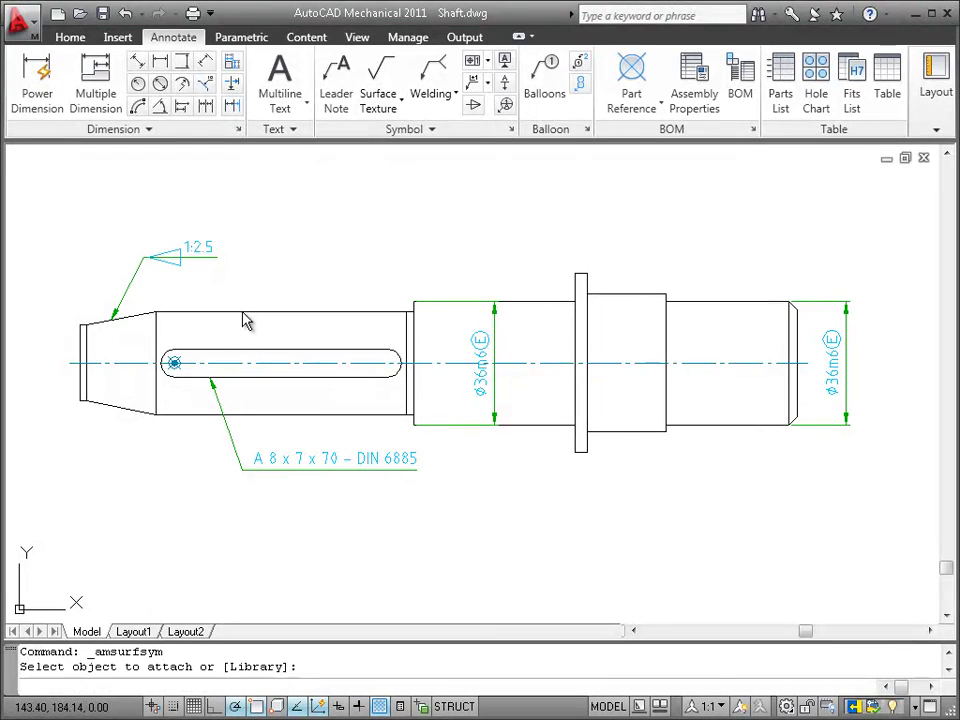
click(241, 312)
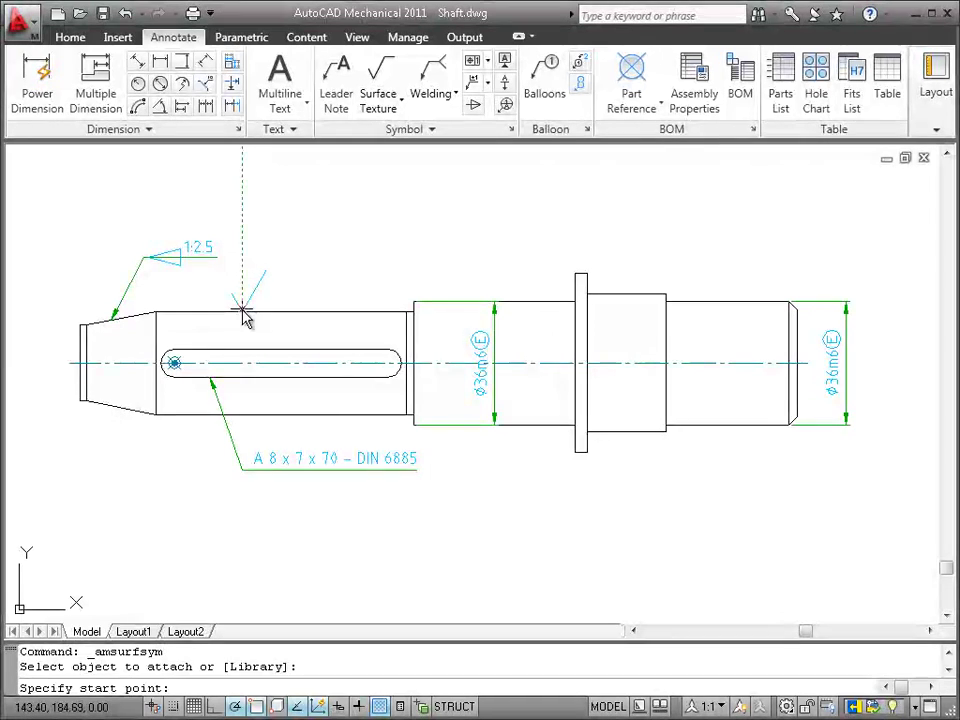
click(243, 311)
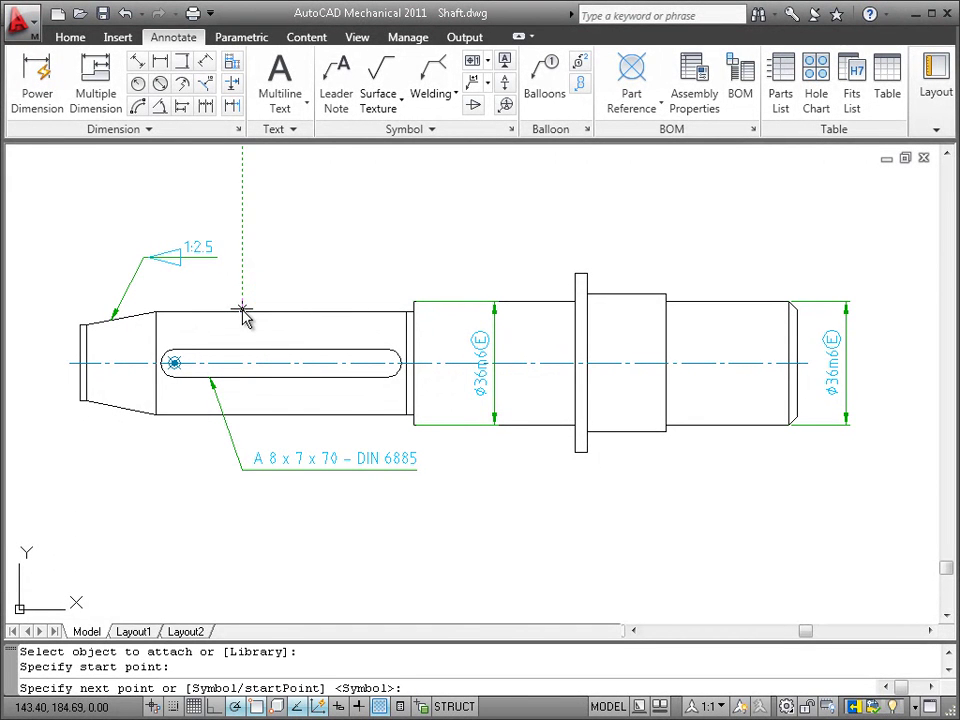
key(Return)
click(273, 253)
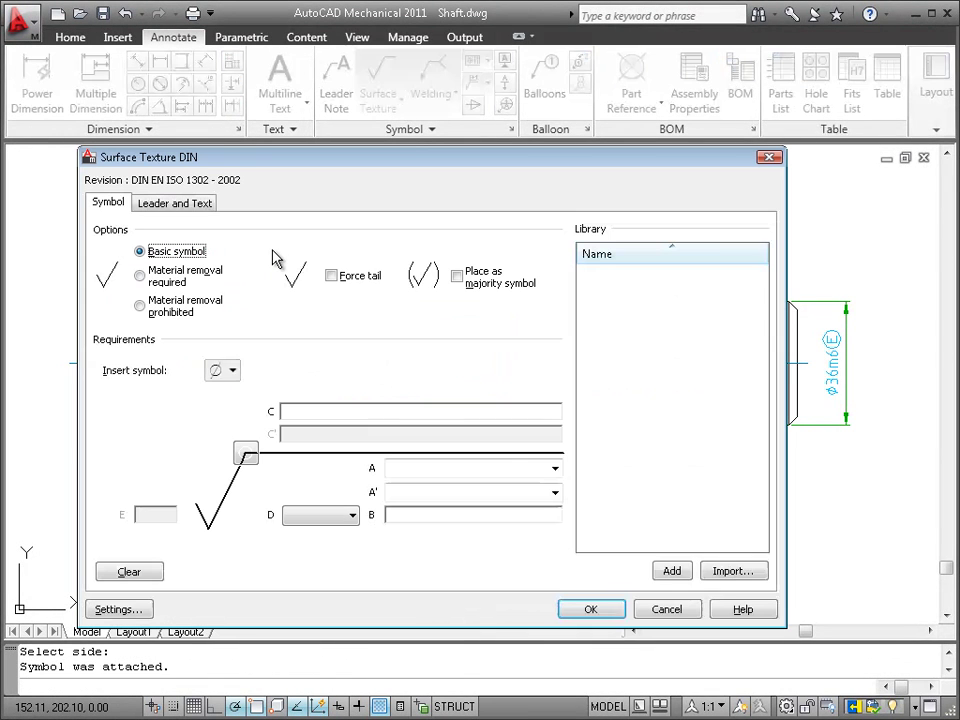
Step: Set the surface symbol to material removal required with roughness Ra 0,8
click(176, 281)
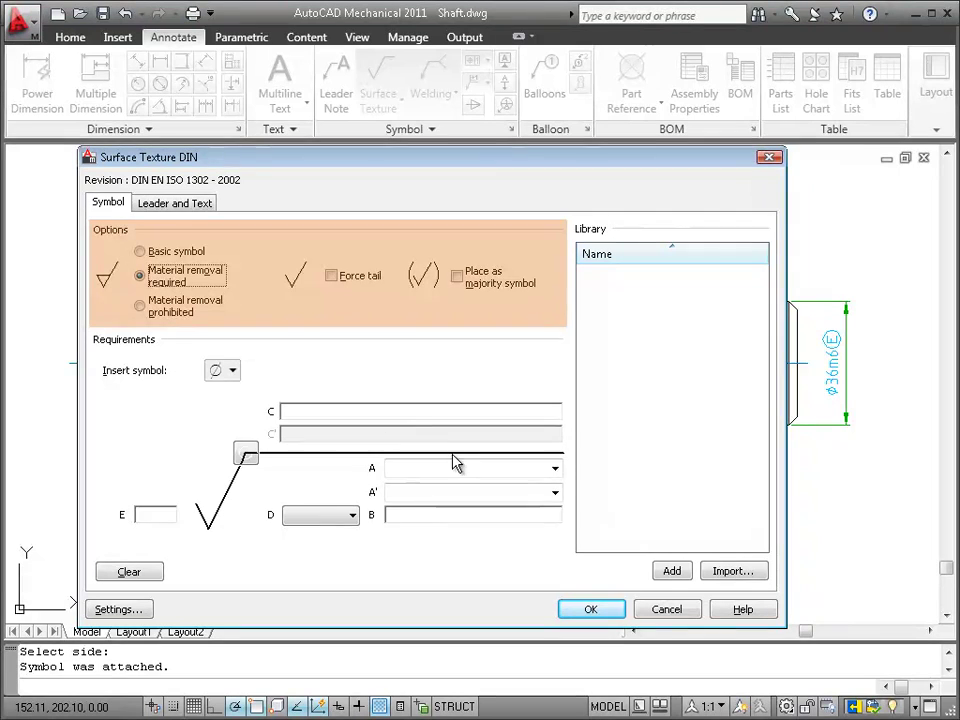
click(555, 468)
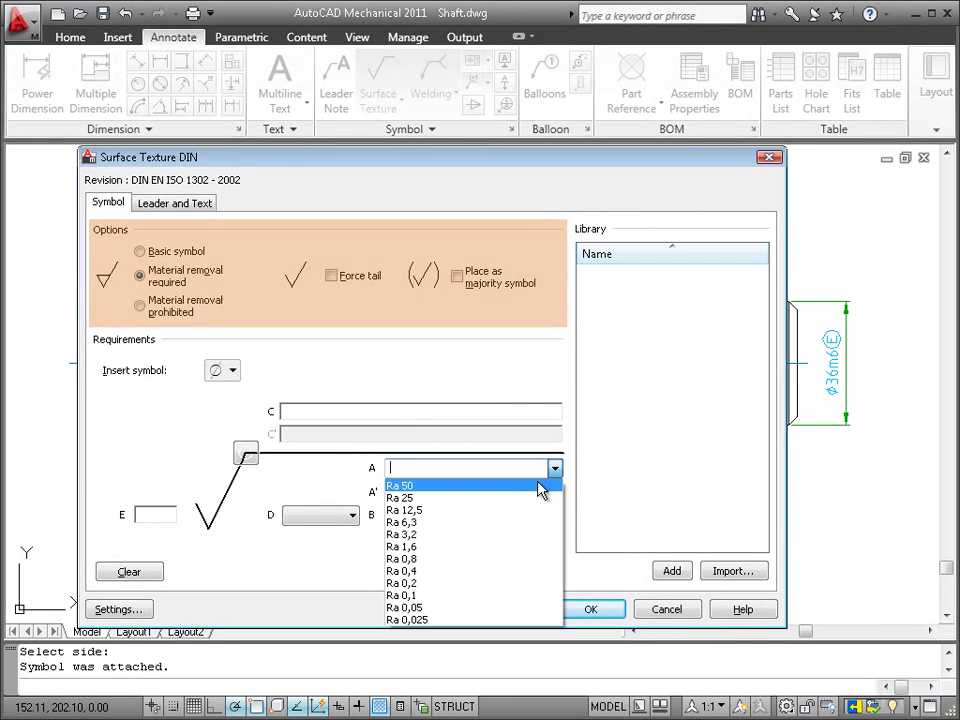
click(497, 565)
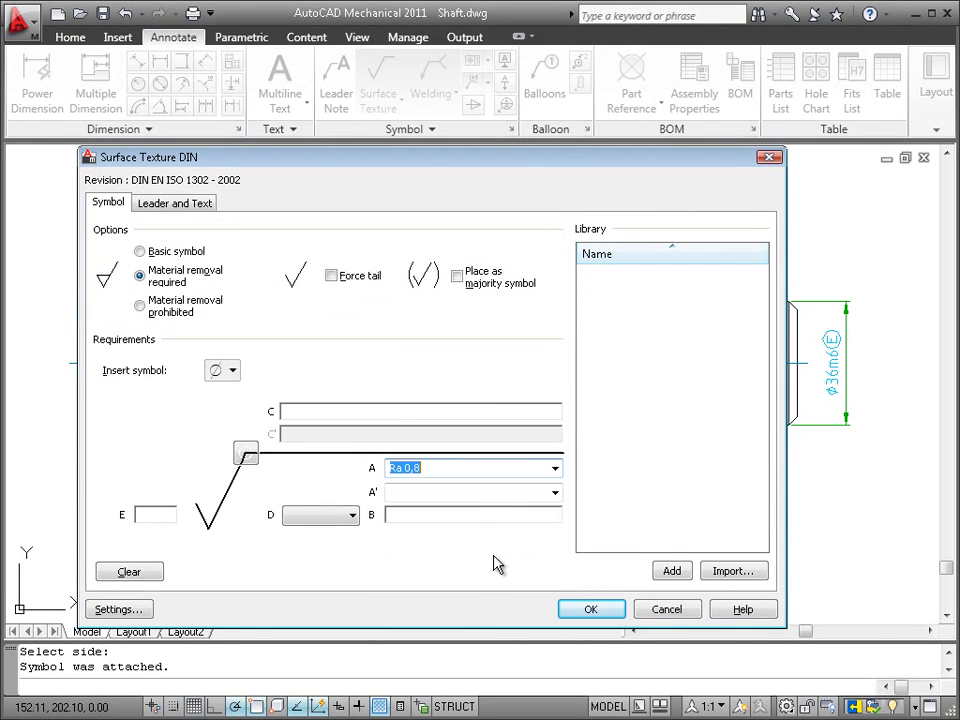
click(582, 613)
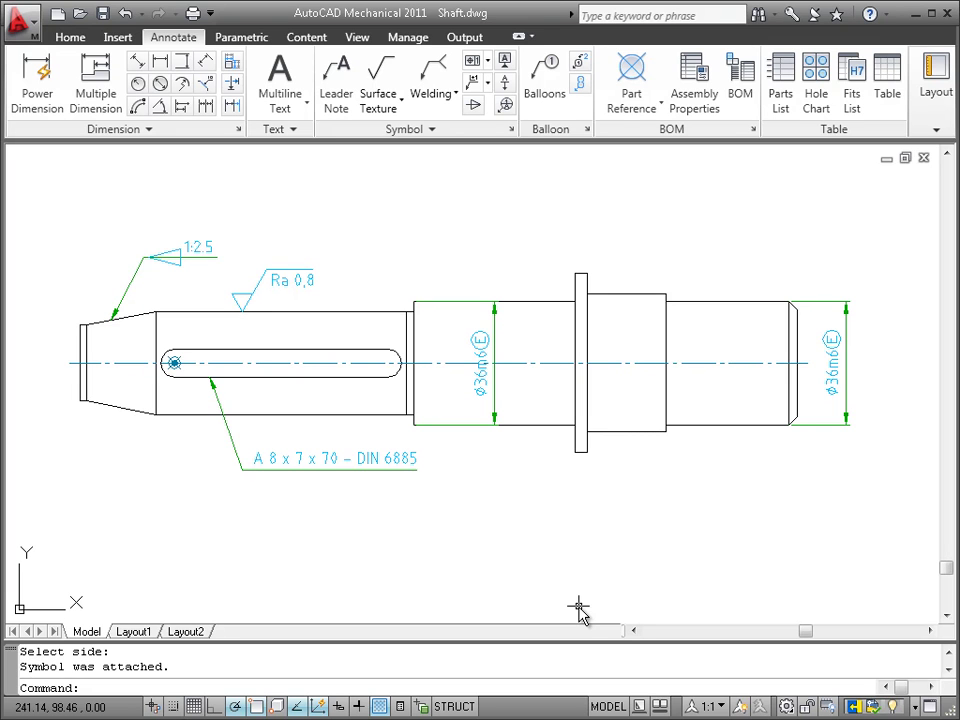
Step: Add the Ra 0,8 surface symbol to the library as an entry named 'Ra 0,8'
double_click(285, 282)
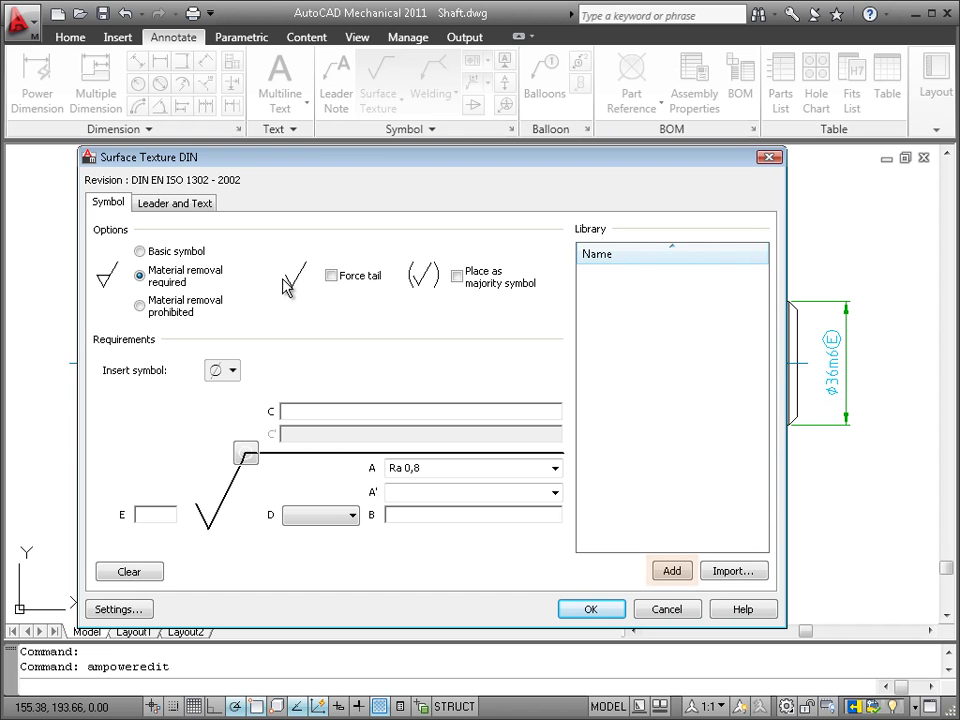
click(668, 571)
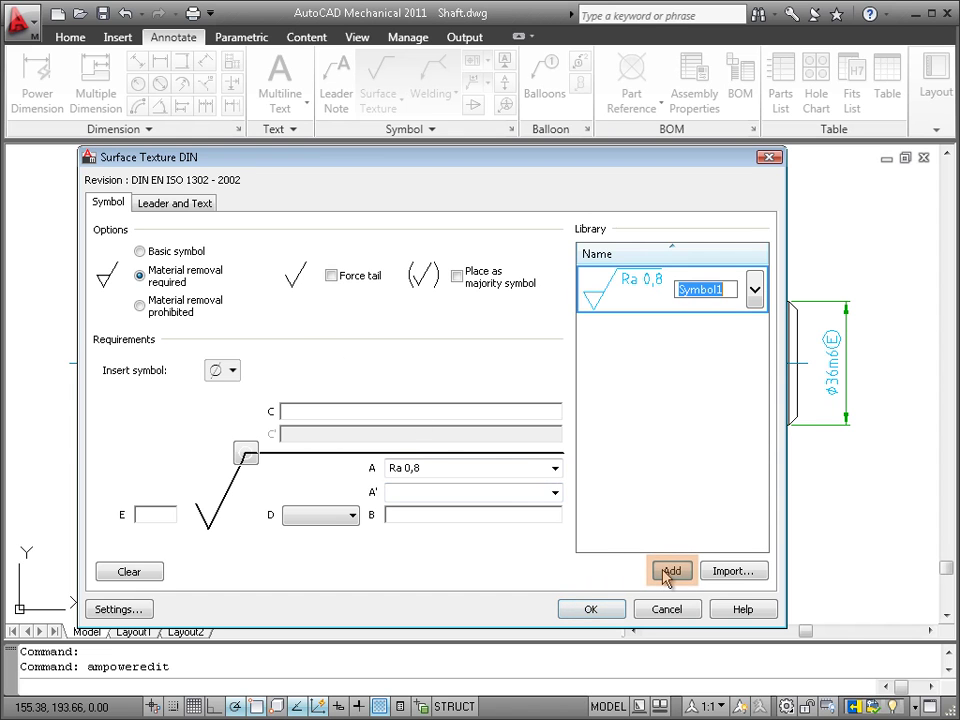
text(Ra 0,8)
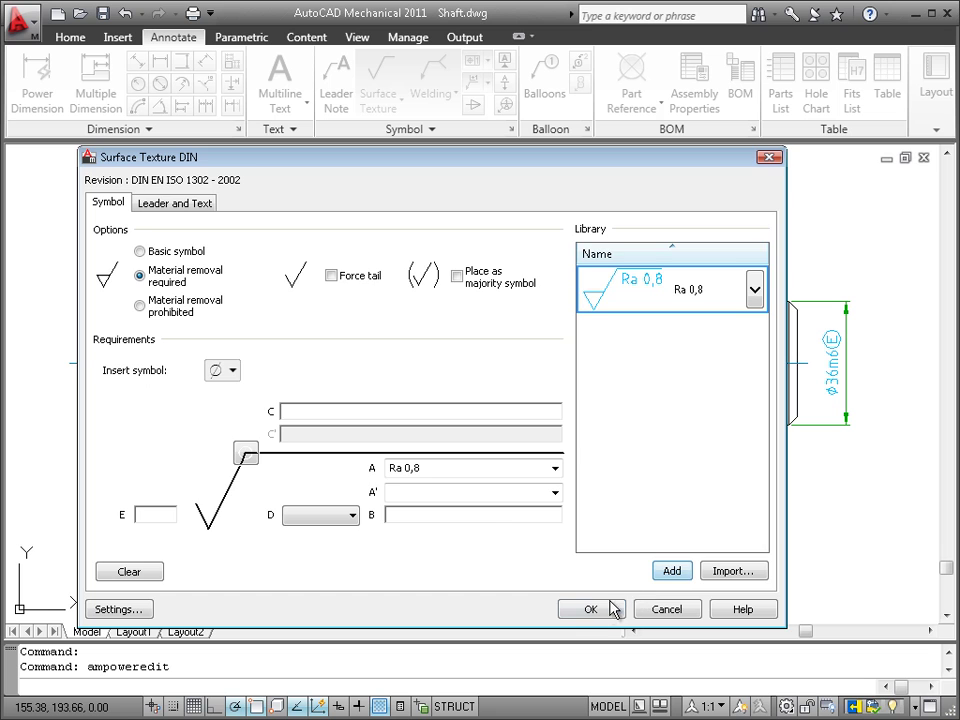
click(598, 612)
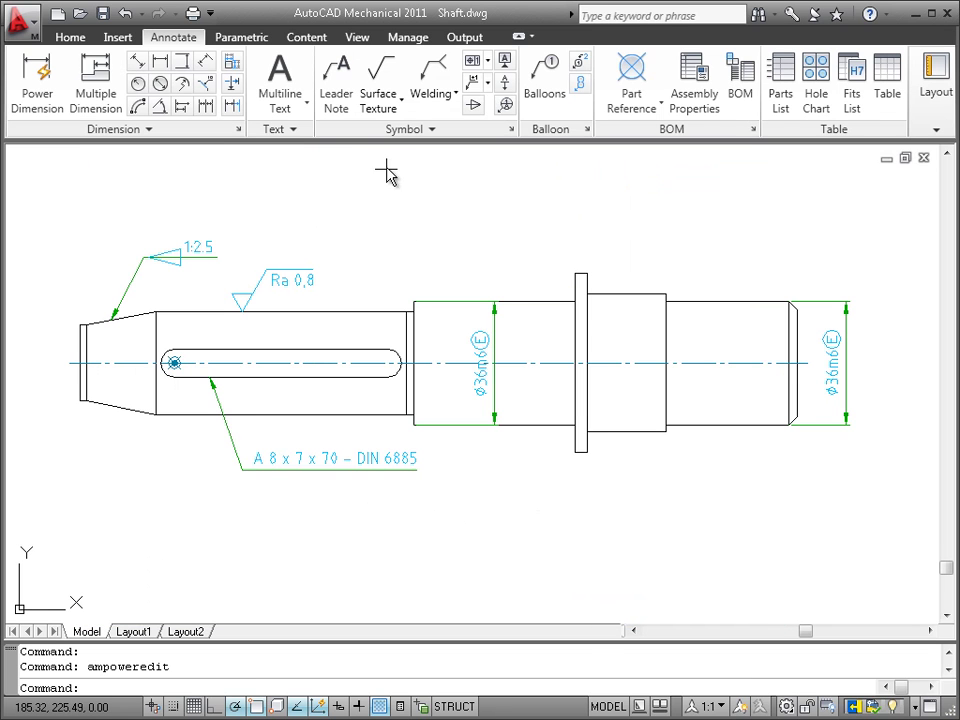
Step: Insert the saved Ra 0,8 library symbol onto the Ø36 and collar-side sections' top edges
click(388, 110)
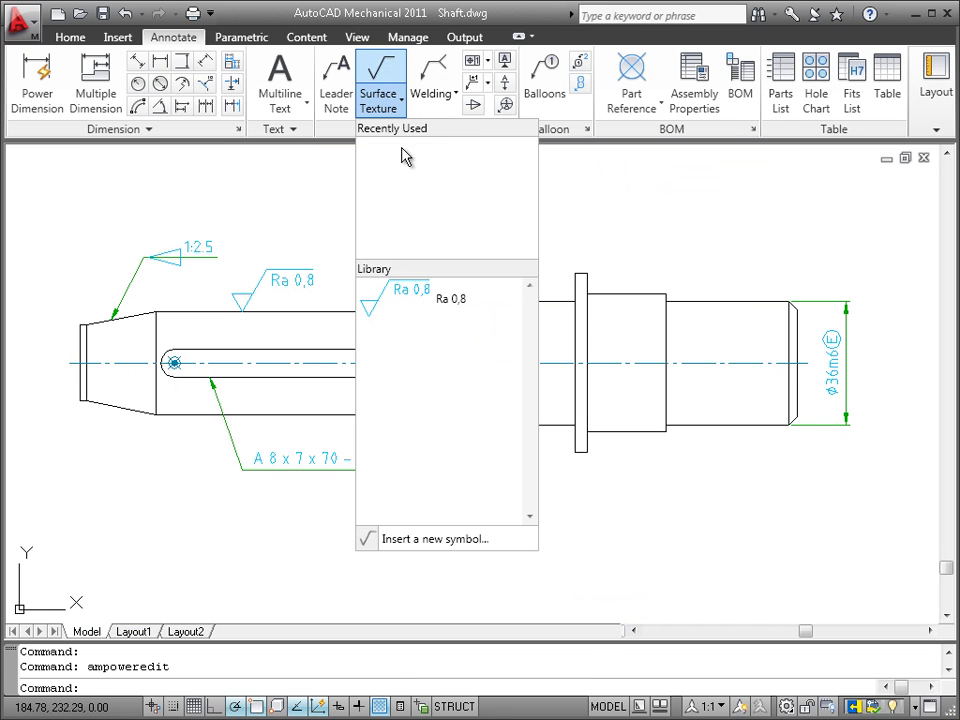
click(490, 319)
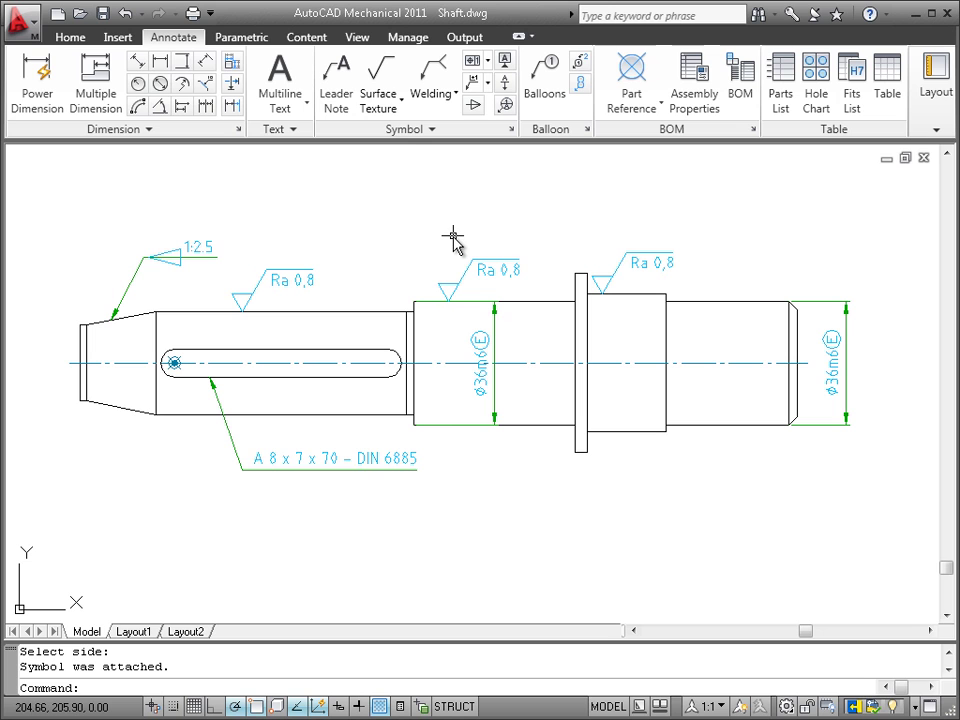
click(393, 84)
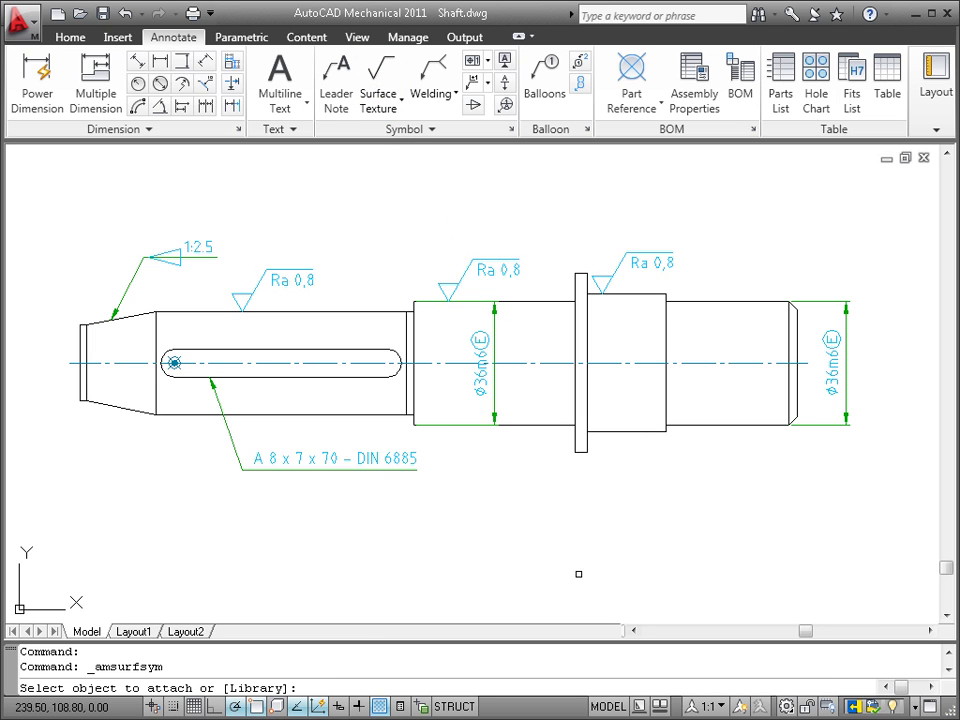
Step: Place a majority surface symbol Ra 3,2 below the shaft's right side, with Ra 0,8 in parentheses
click(584, 576)
key(Return)
key(Return)
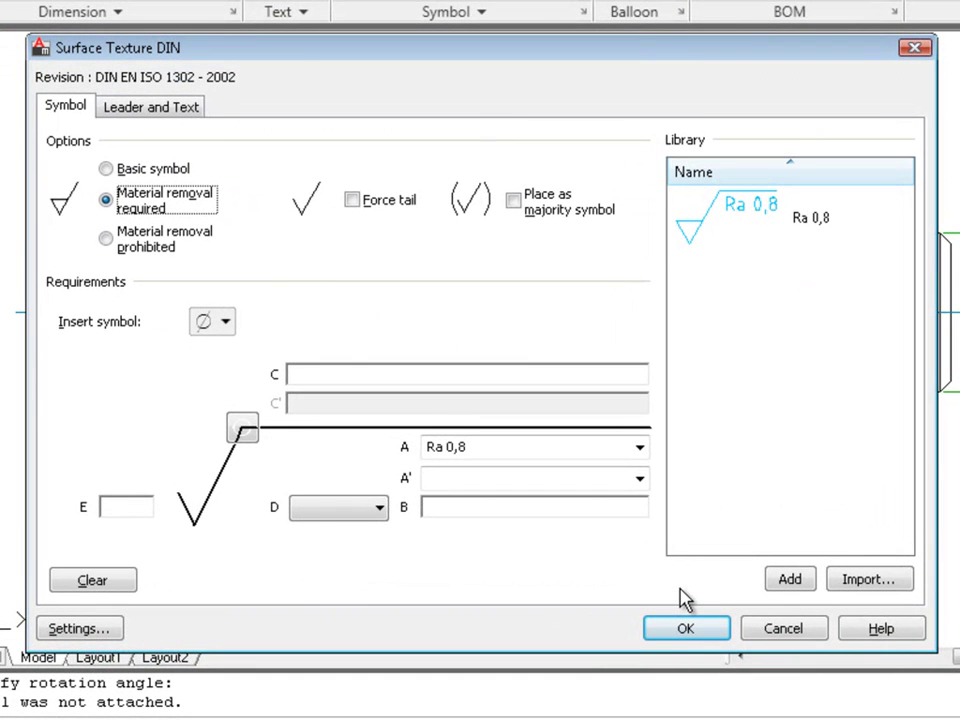
click(529, 210)
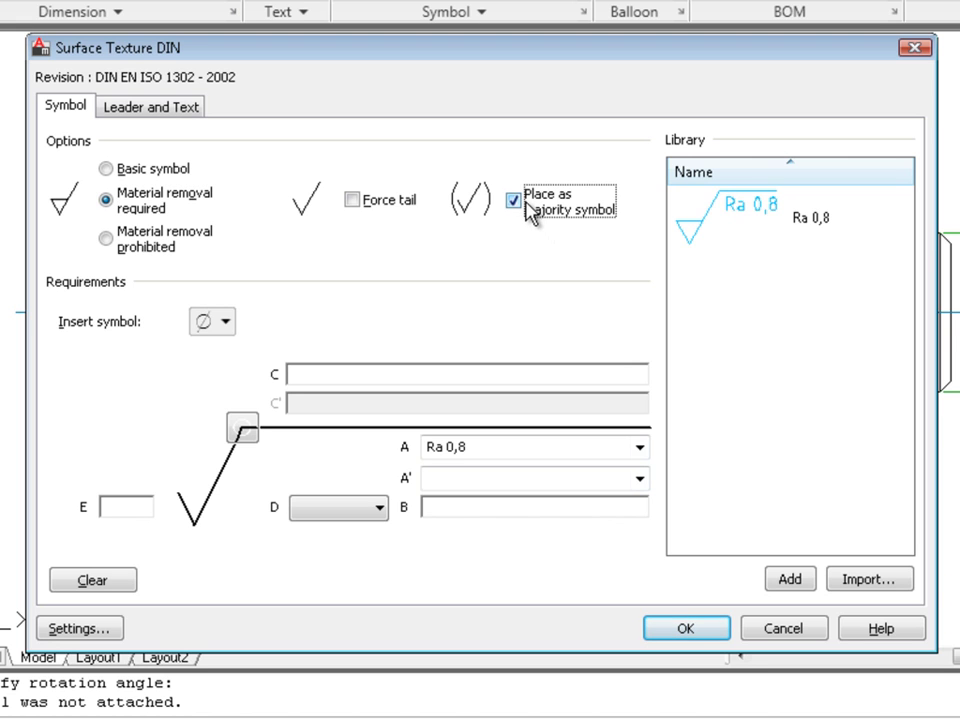
click(639, 448)
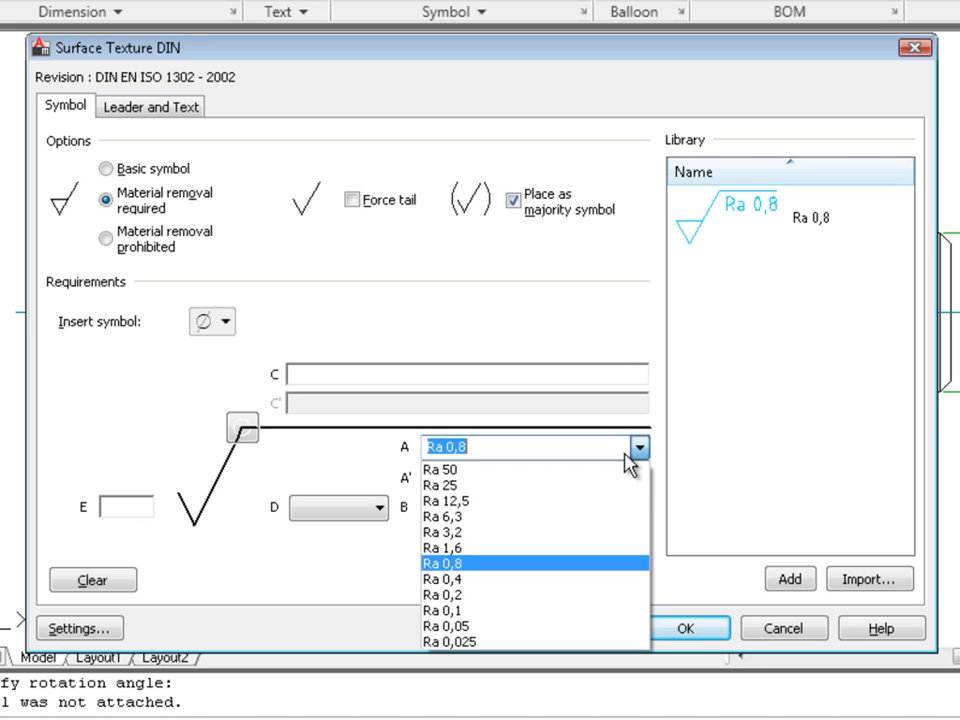
click(584, 532)
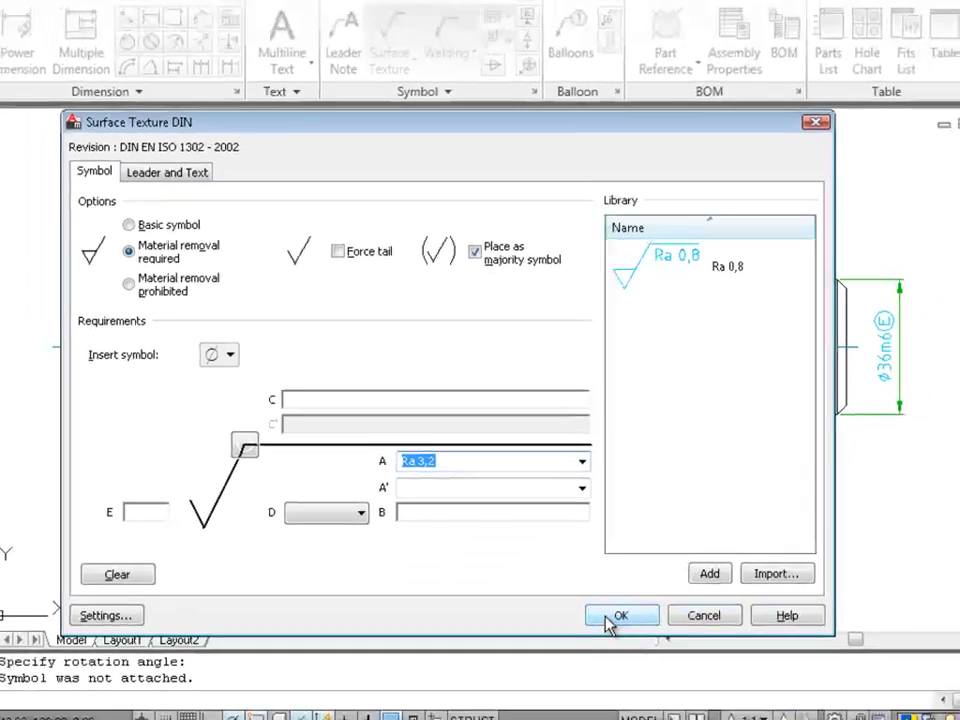
click(609, 621)
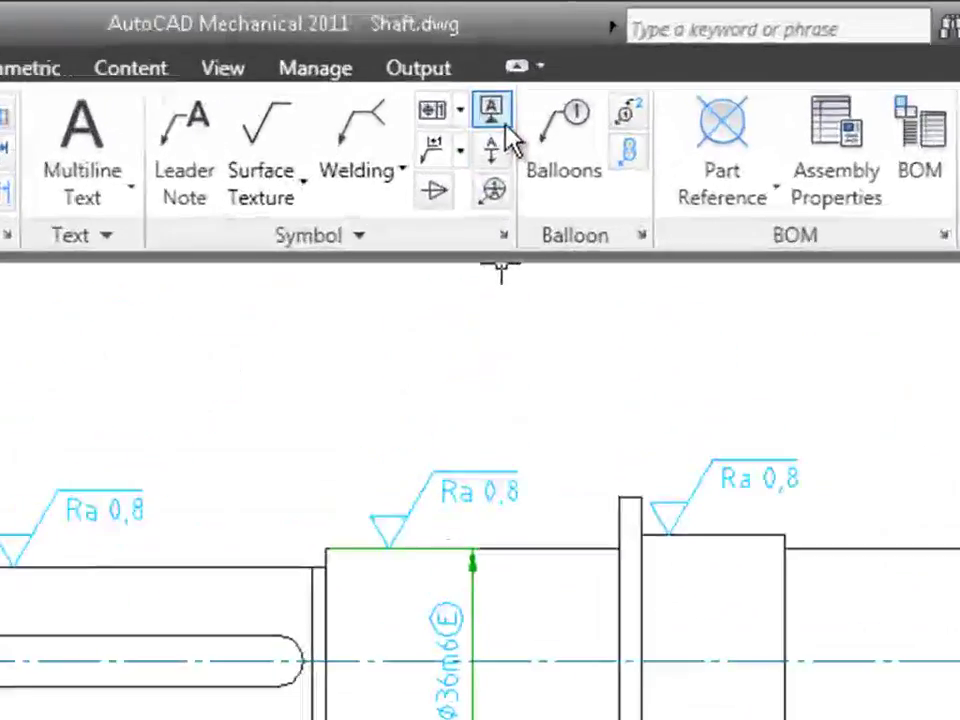
Step: Hang datum identifier A by a leader from the left Ø36m6 section's lower edge
click(506, 127)
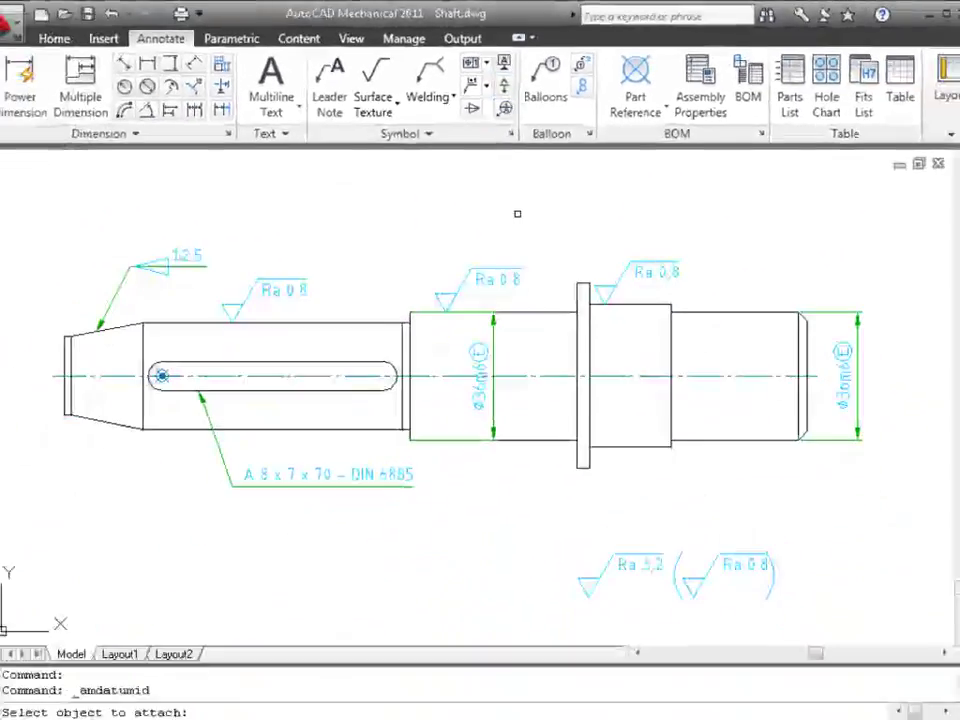
click(523, 424)
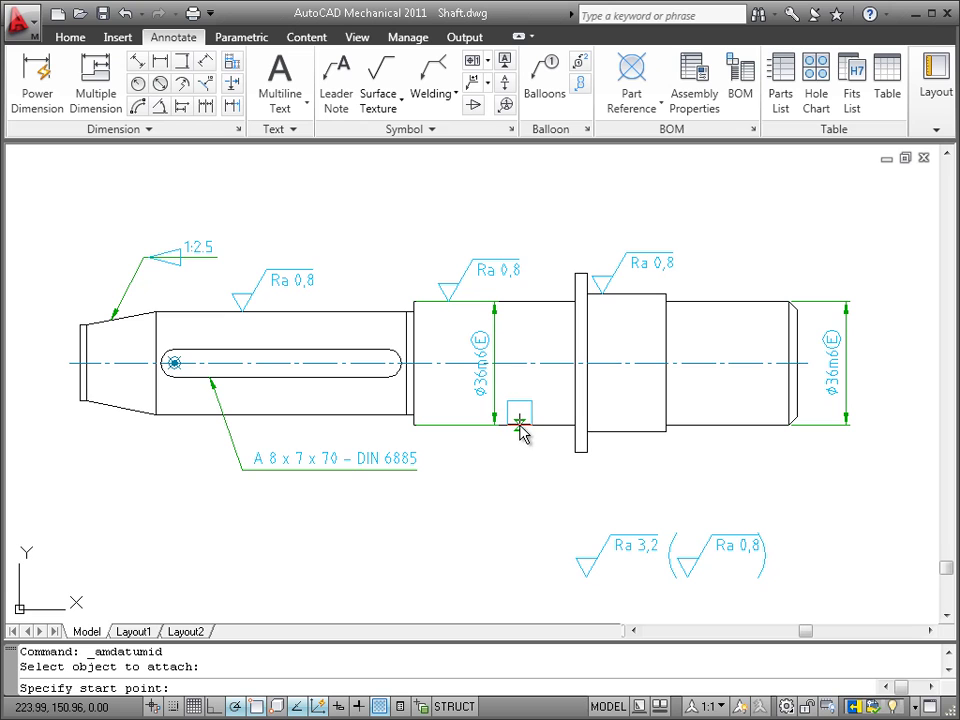
click(494, 423)
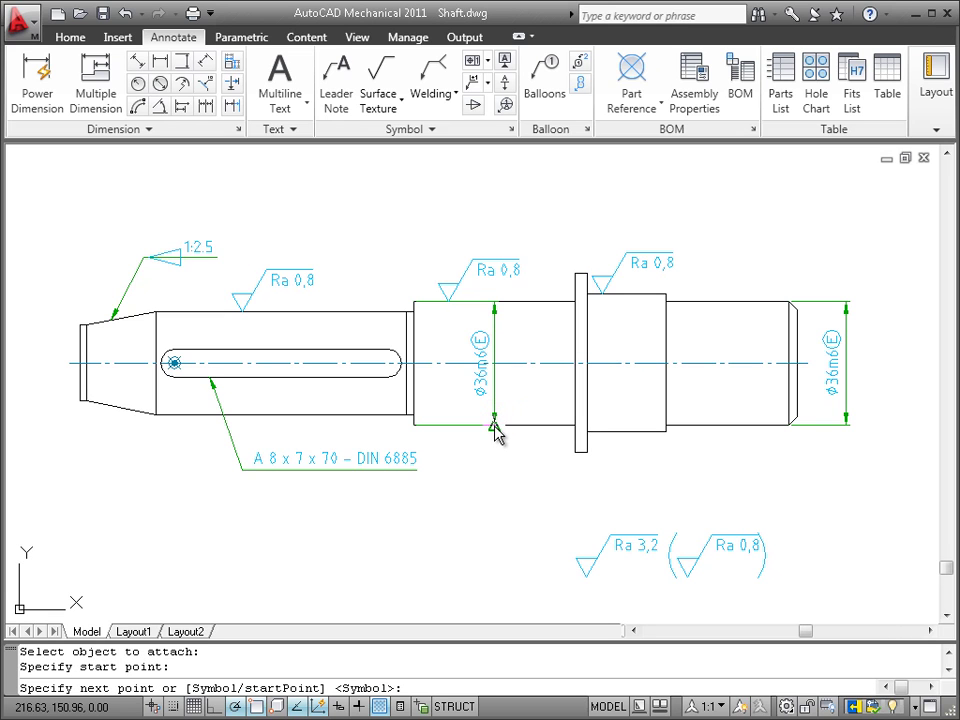
click(496, 548)
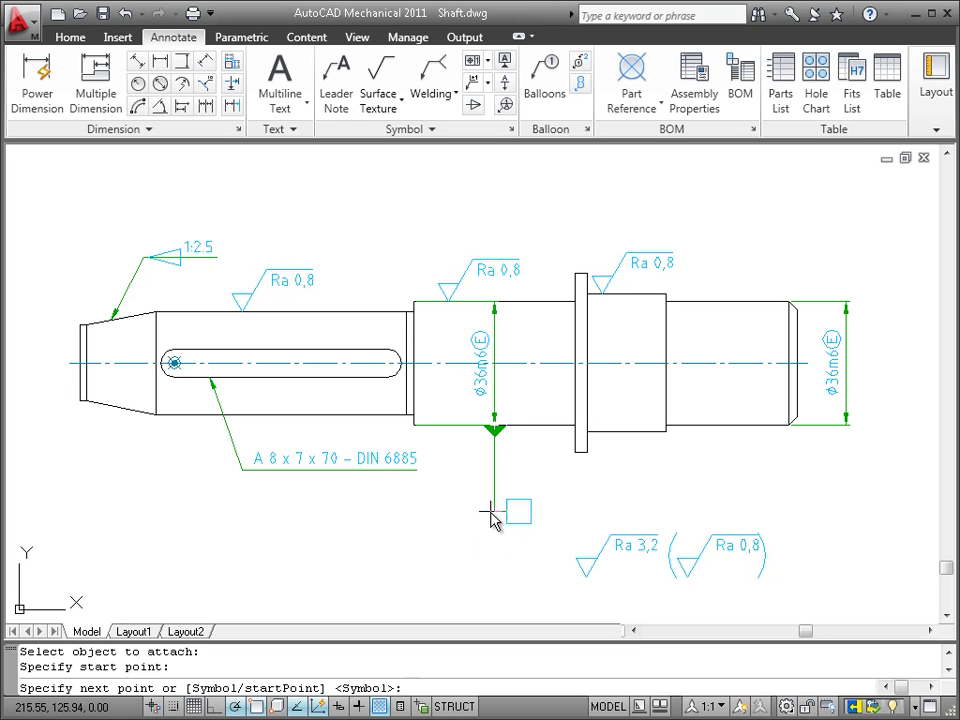
click(498, 515)
key(Return)
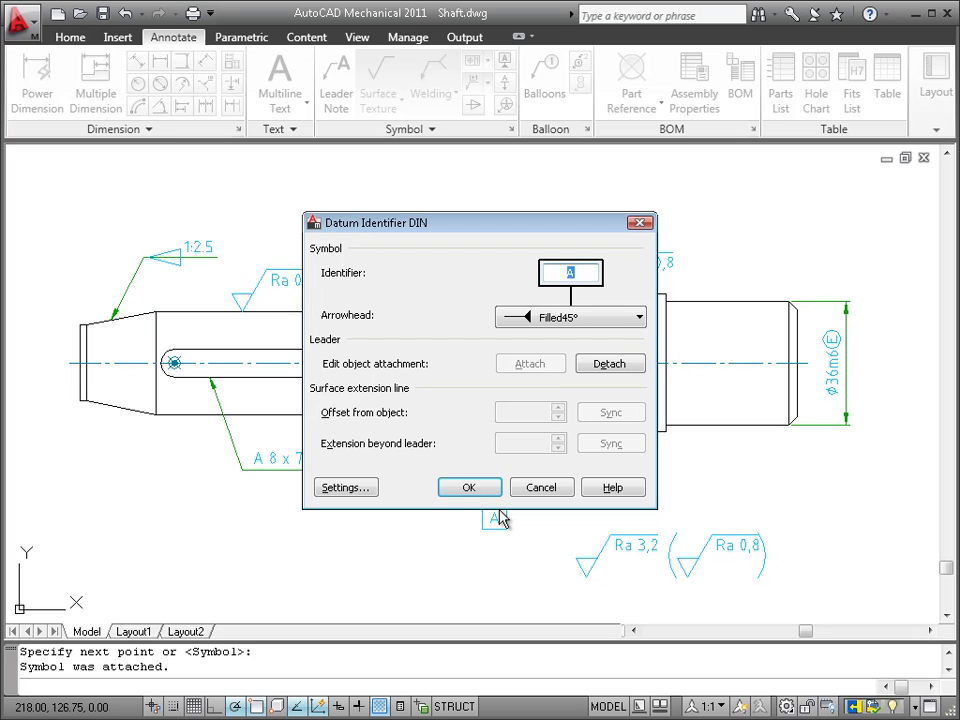
click(490, 492)
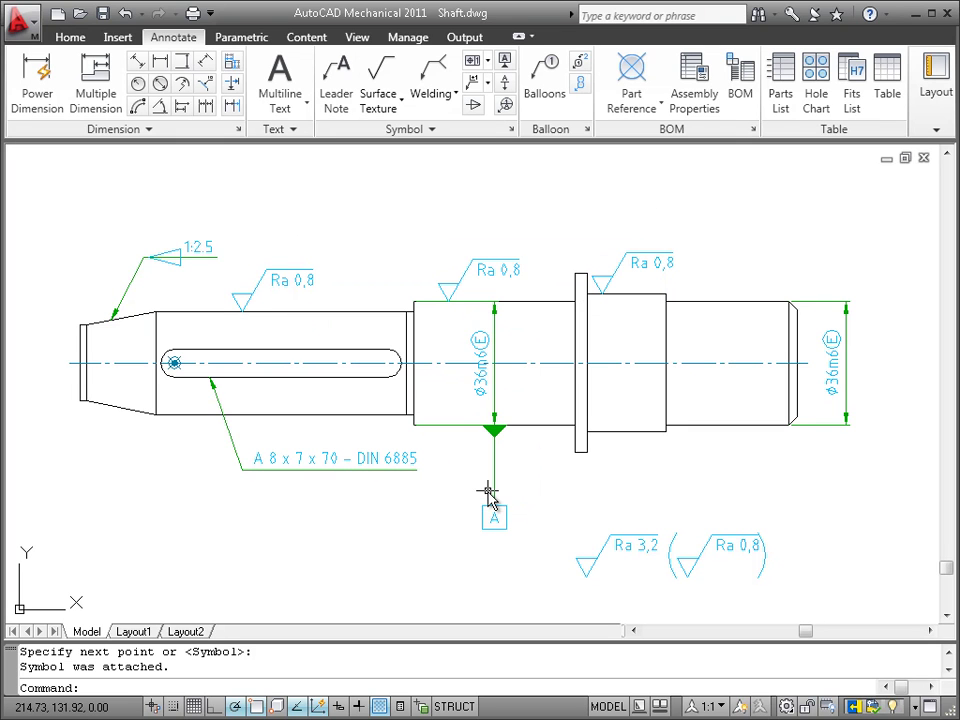
Step: Hang datum identifier B by a leader below the right Ø36m6 dimension's lower end
click(504, 59)
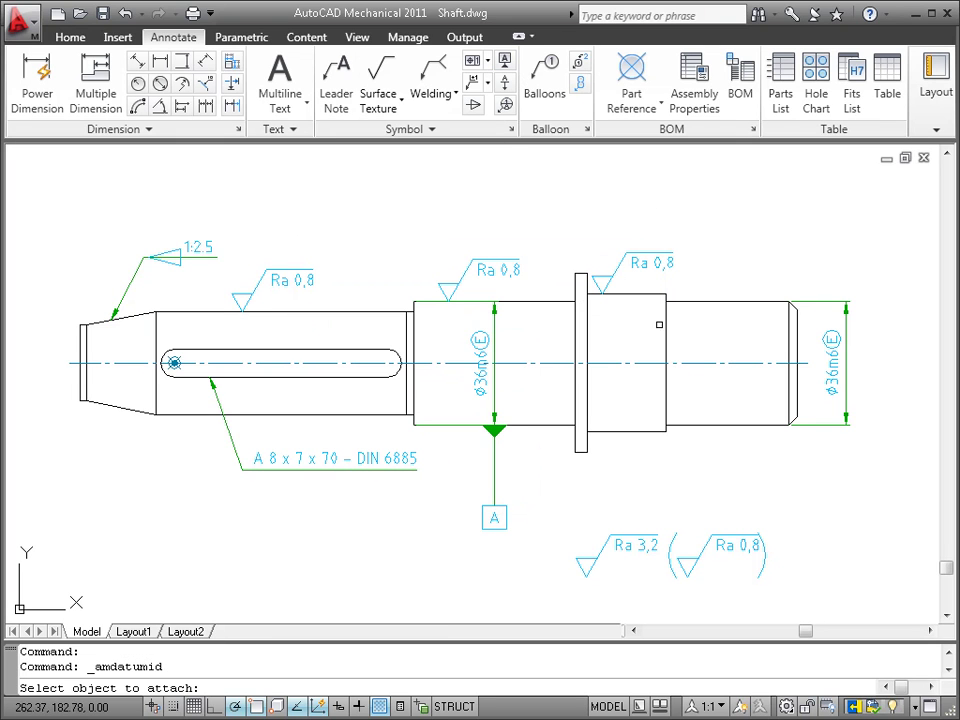
click(843, 427)
click(847, 429)
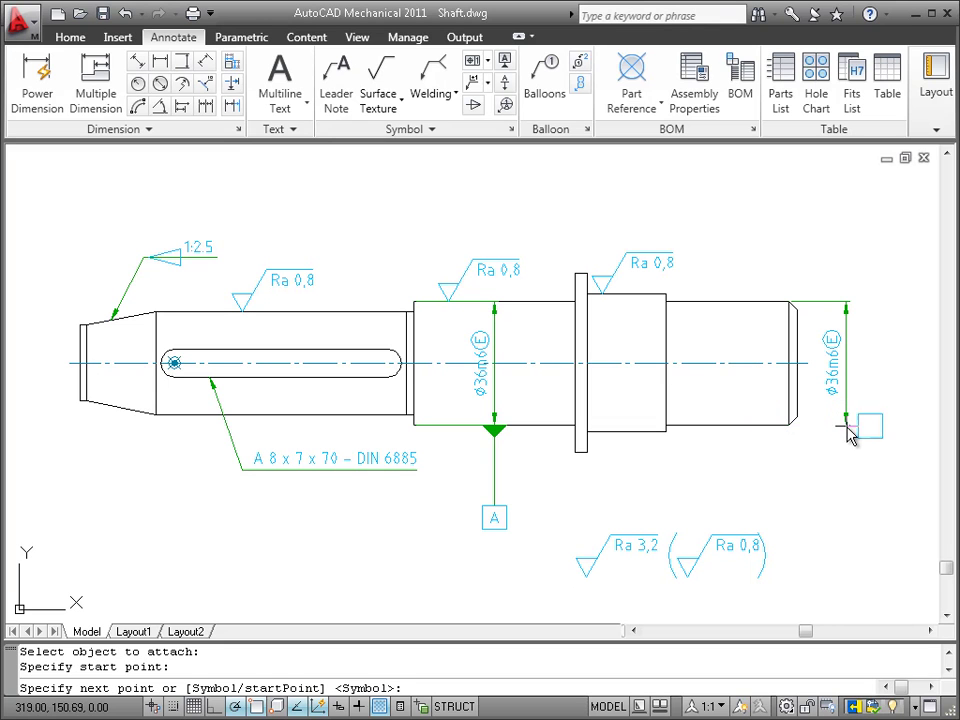
click(831, 512)
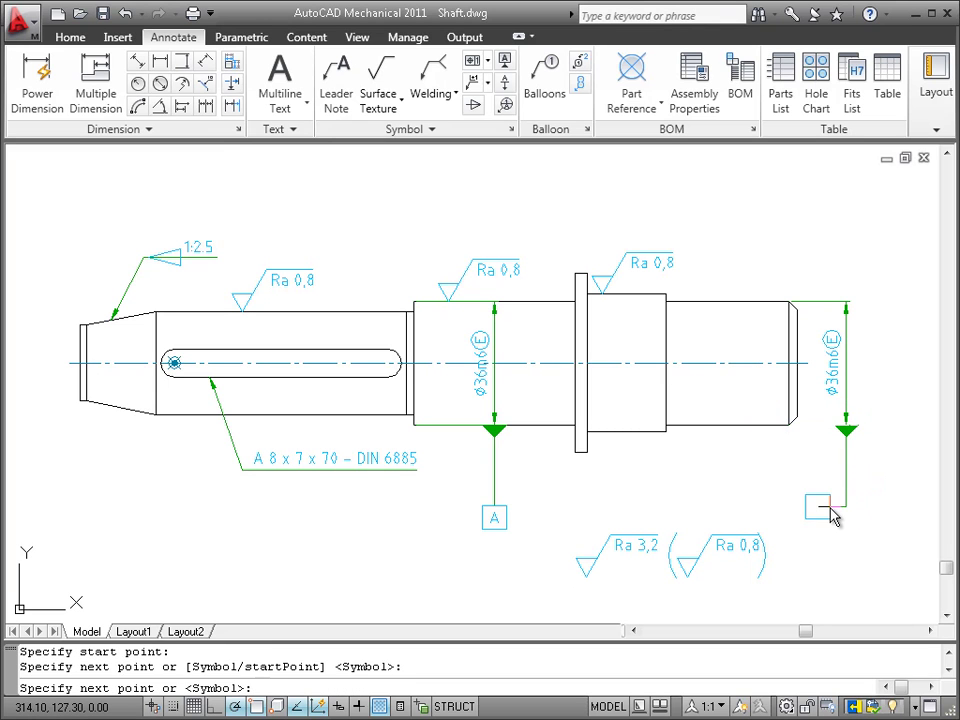
key(Return)
text(B)
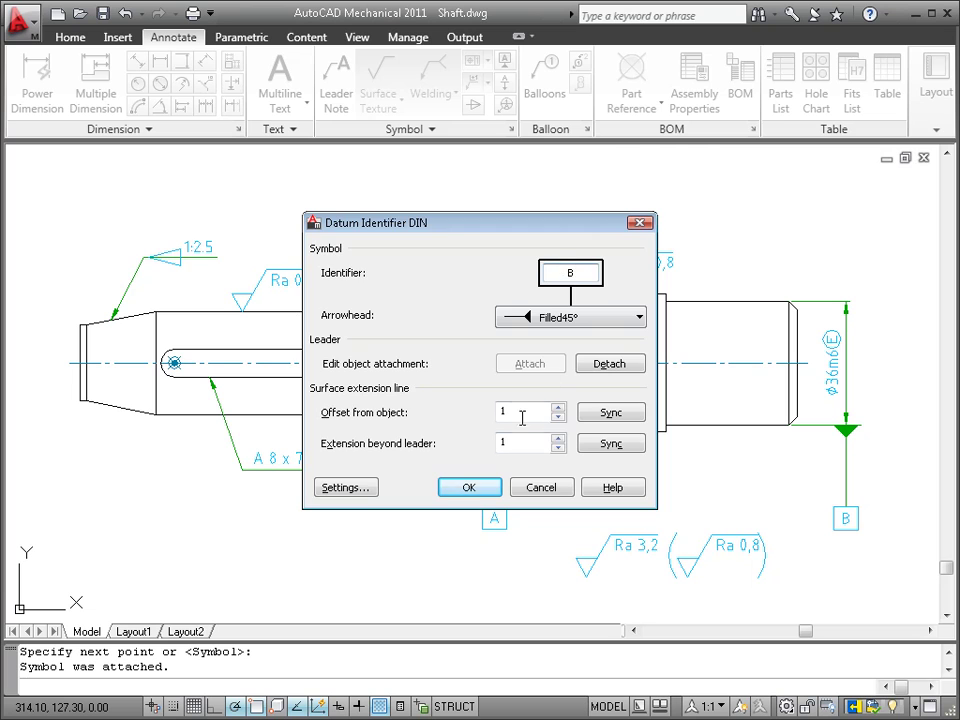
click(485, 488)
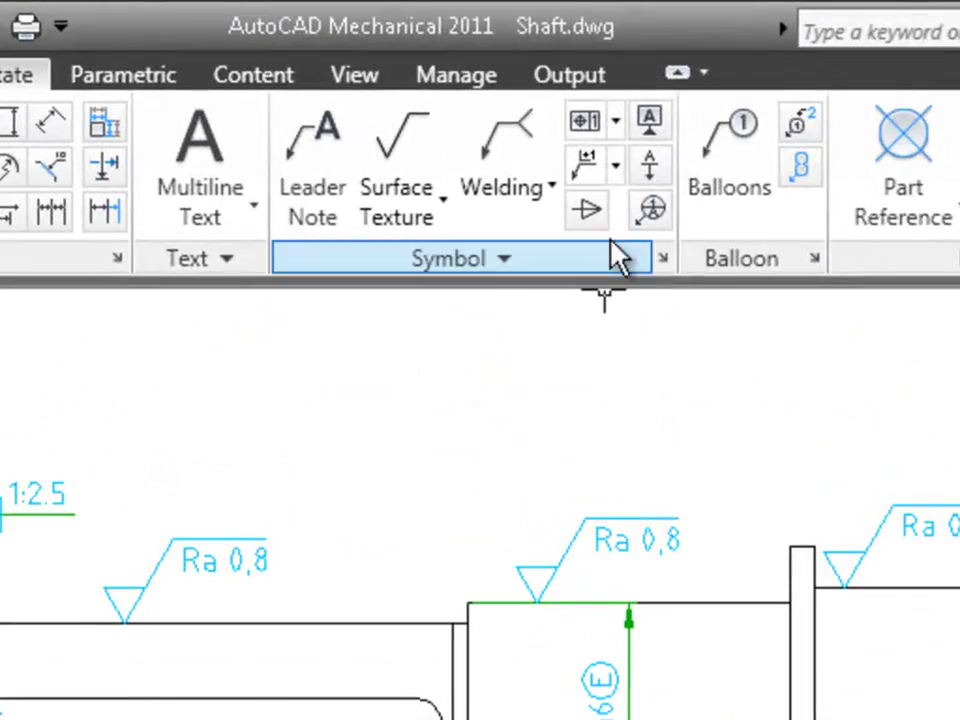
Step: Start a feature control frame with a leader from the right shaft section's top edge
click(598, 124)
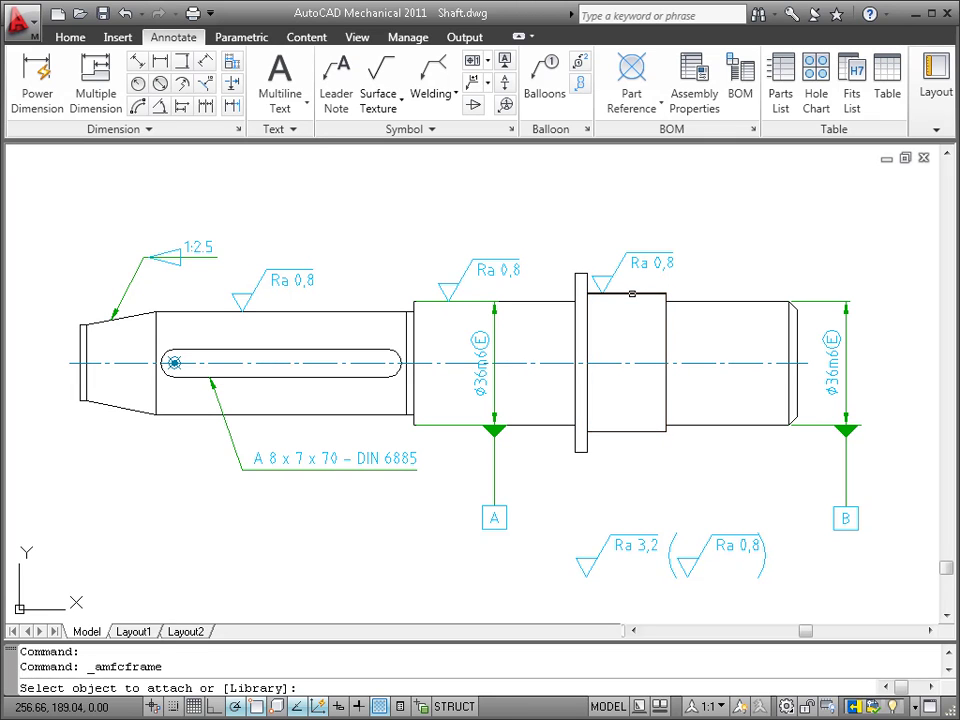
click(634, 294)
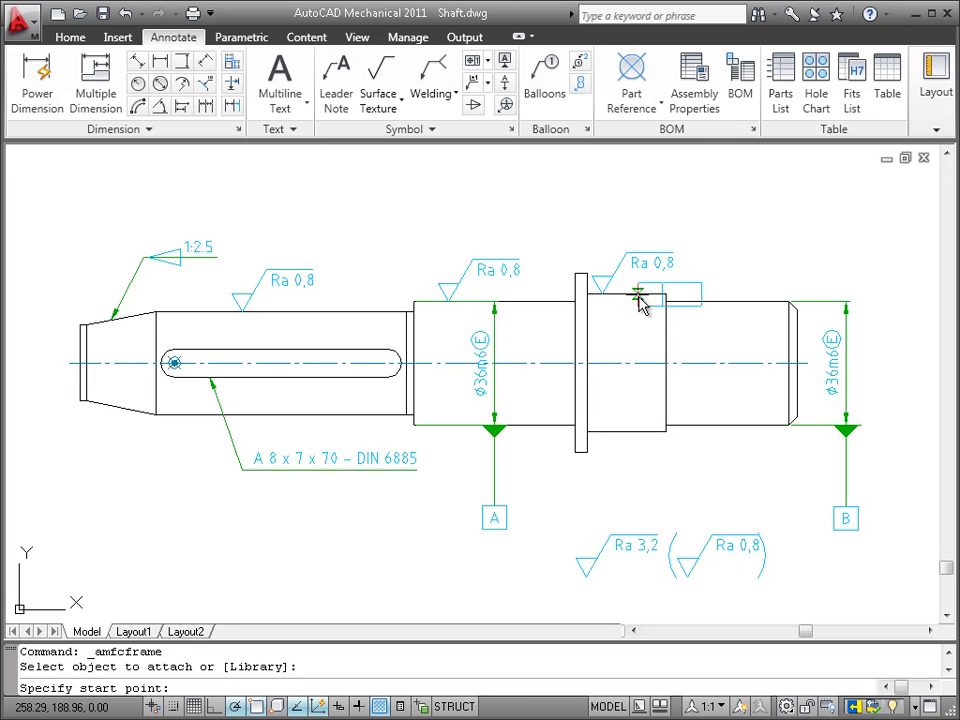
click(735, 303)
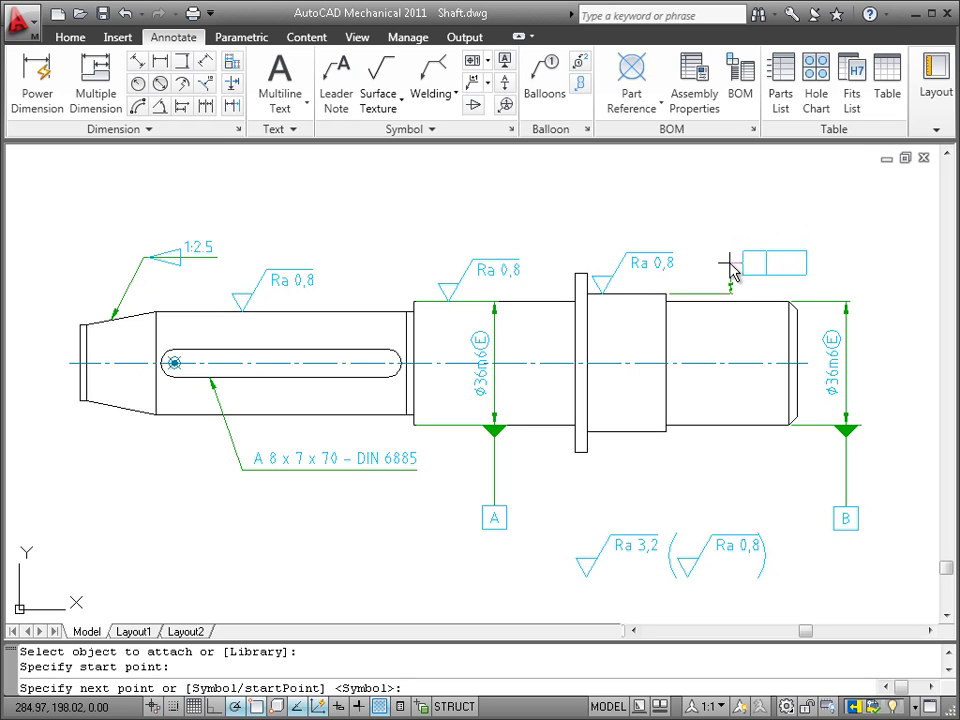
click(730, 259)
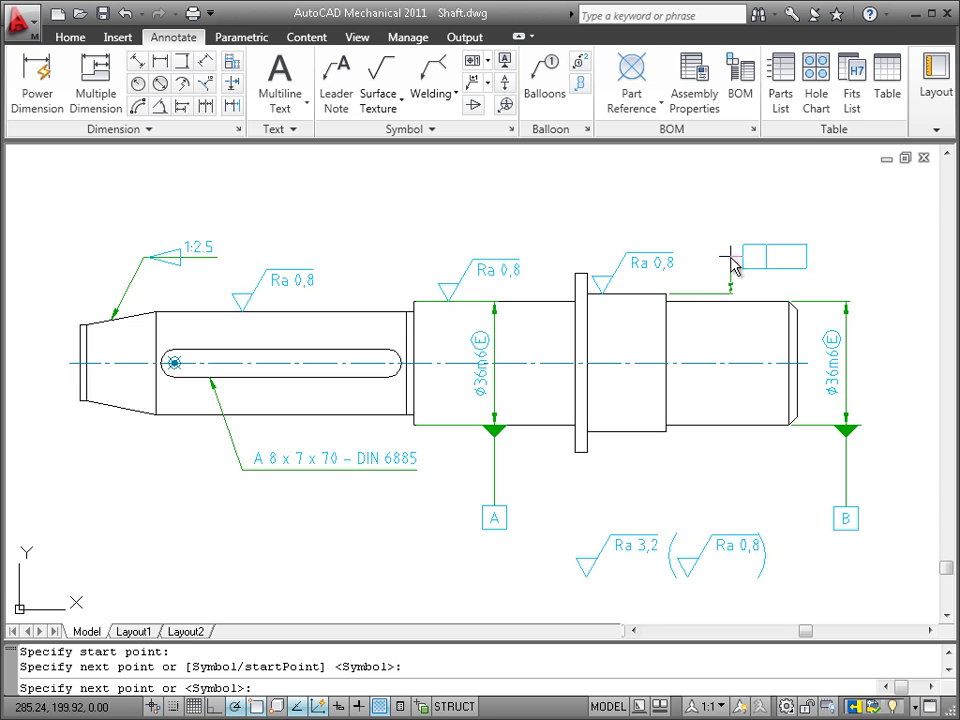
key(ctrl+z)
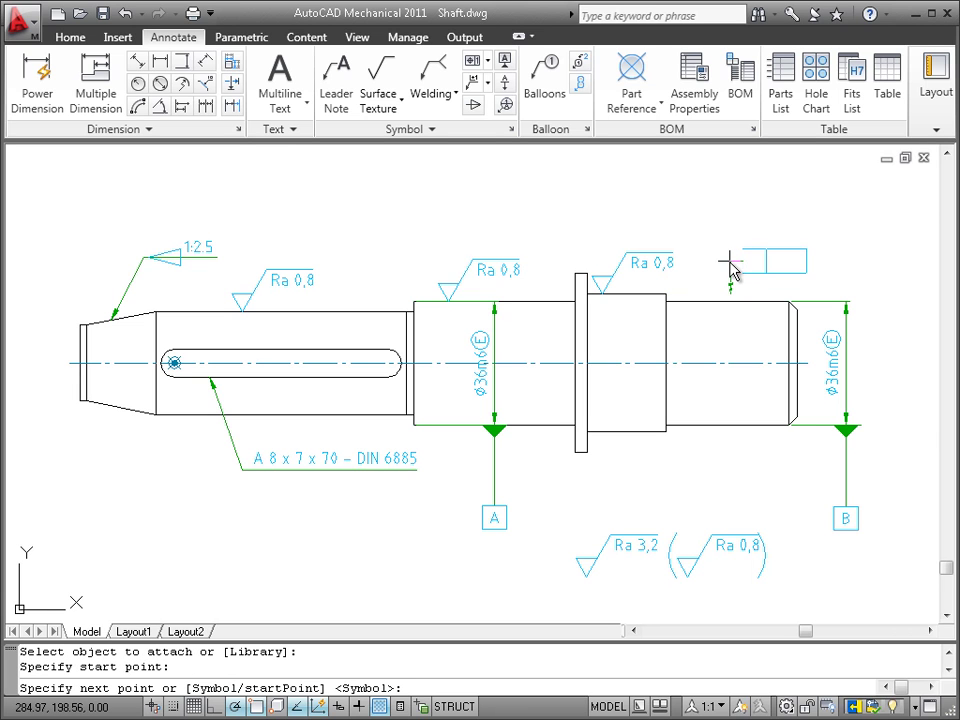
click(738, 262)
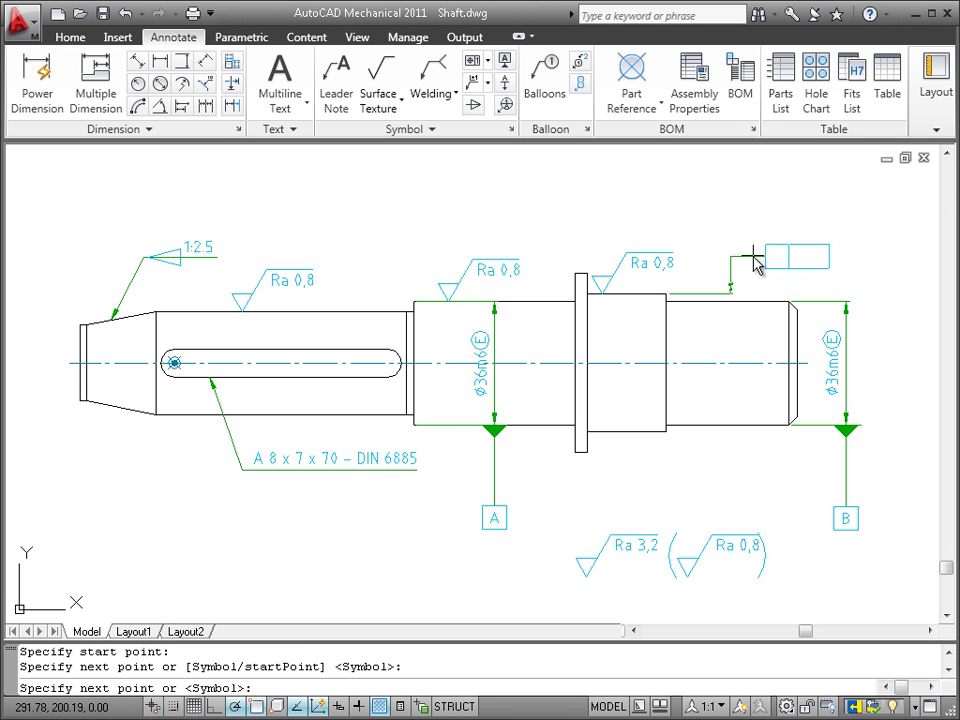
key(Return)
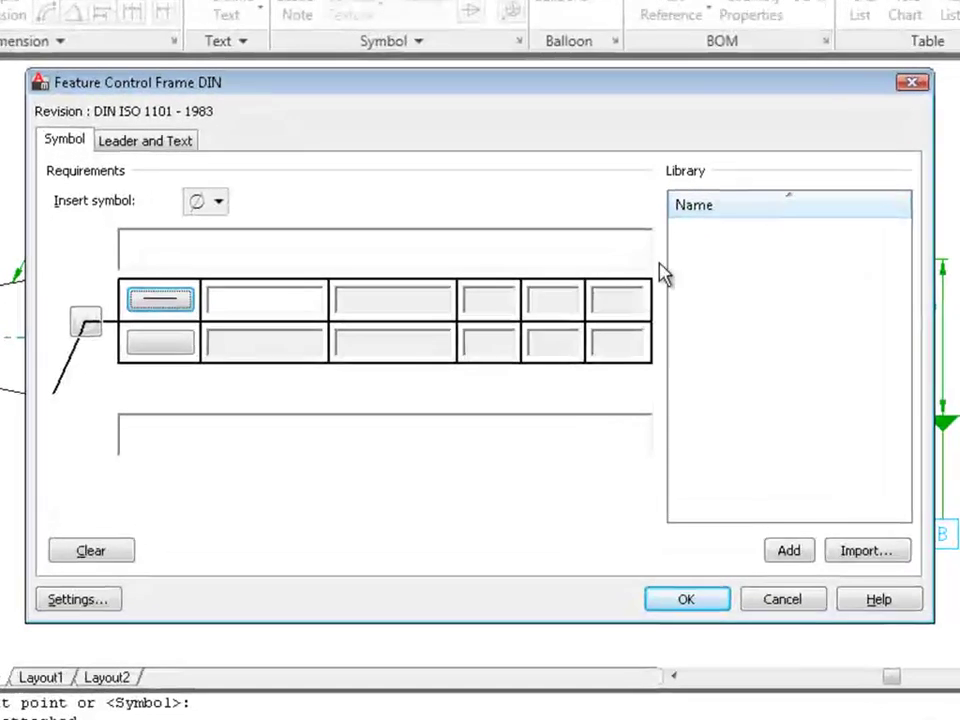
Step: Set the frame to circular run-out, tolerance 0,01, datum reference A-B, and confirm
click(185, 306)
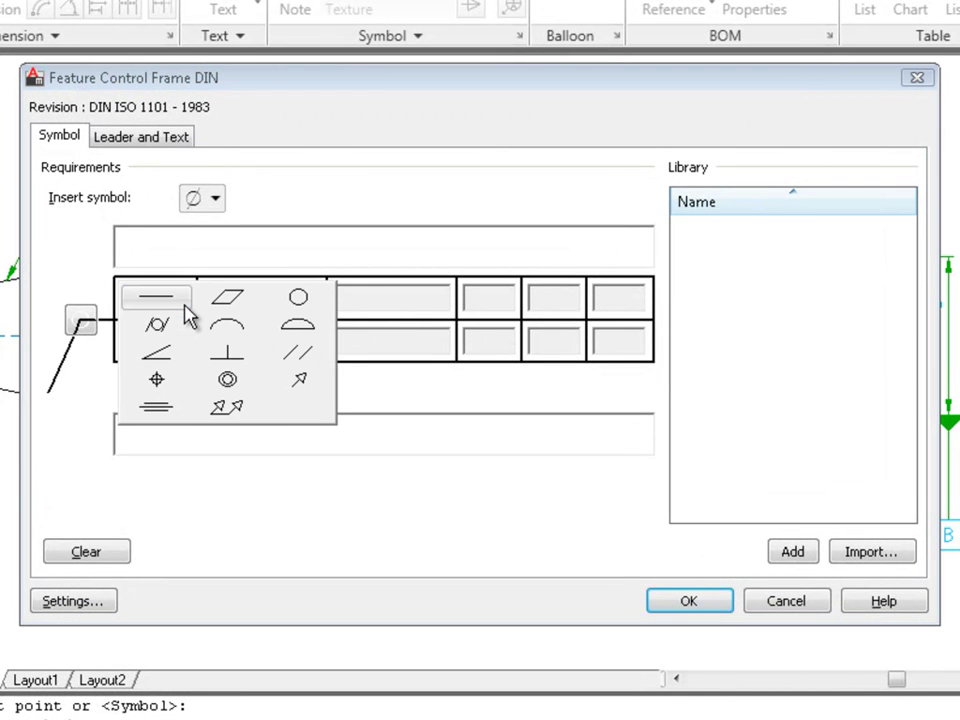
click(299, 381)
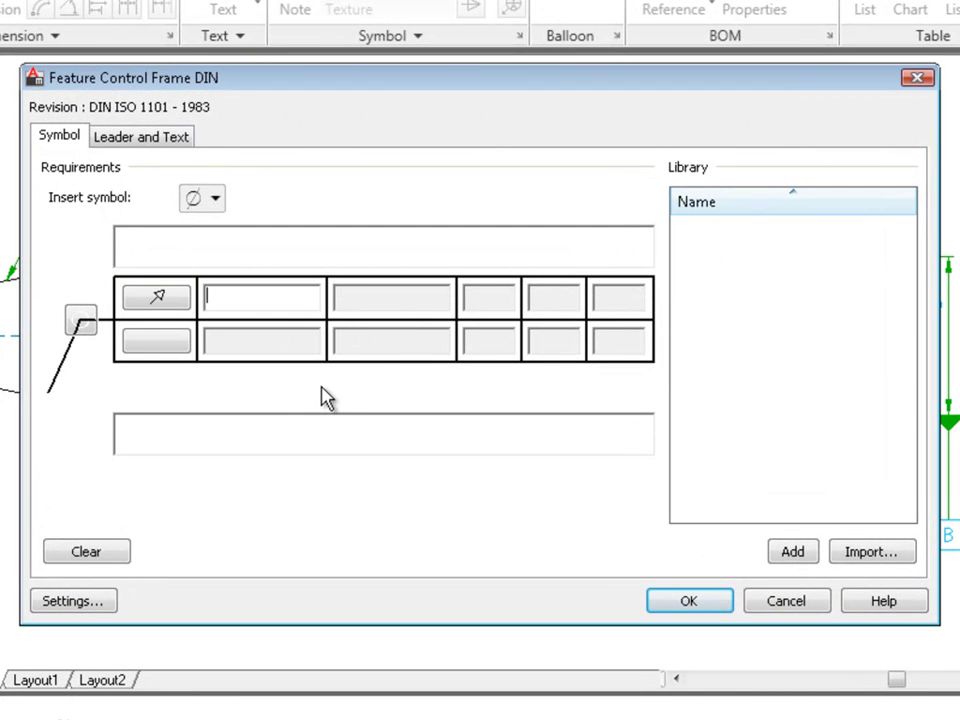
text(0,01)
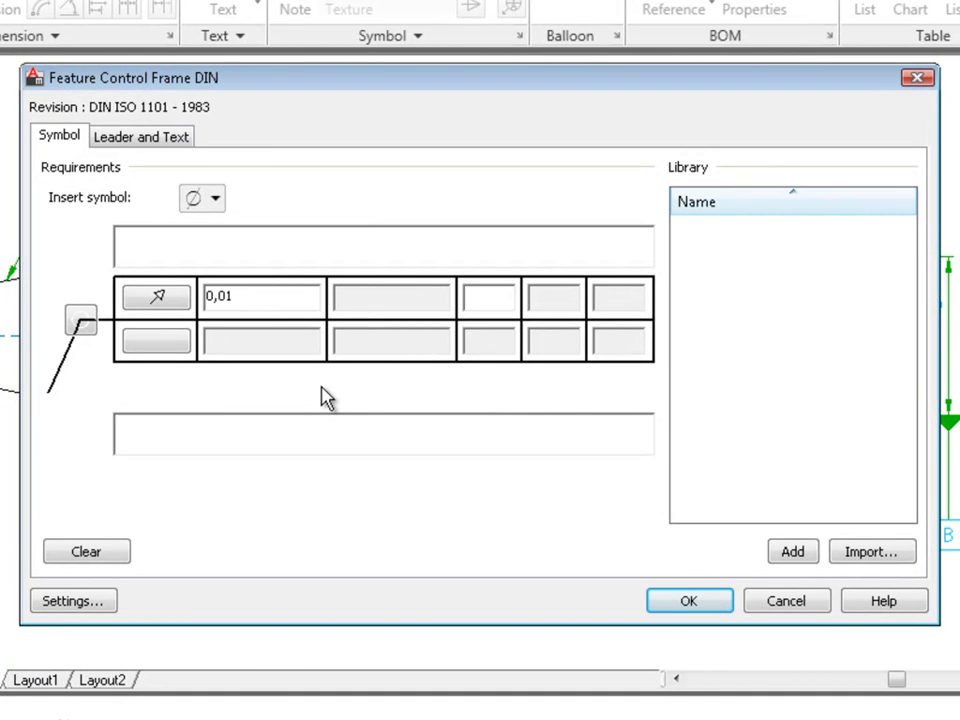
text(A-B)
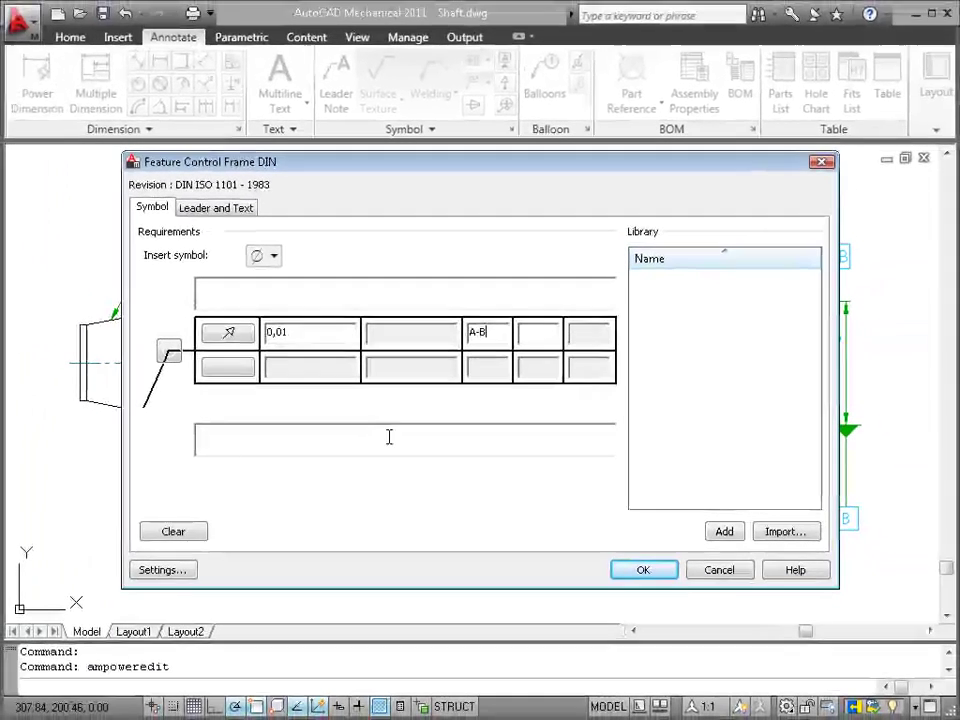
click(641, 571)
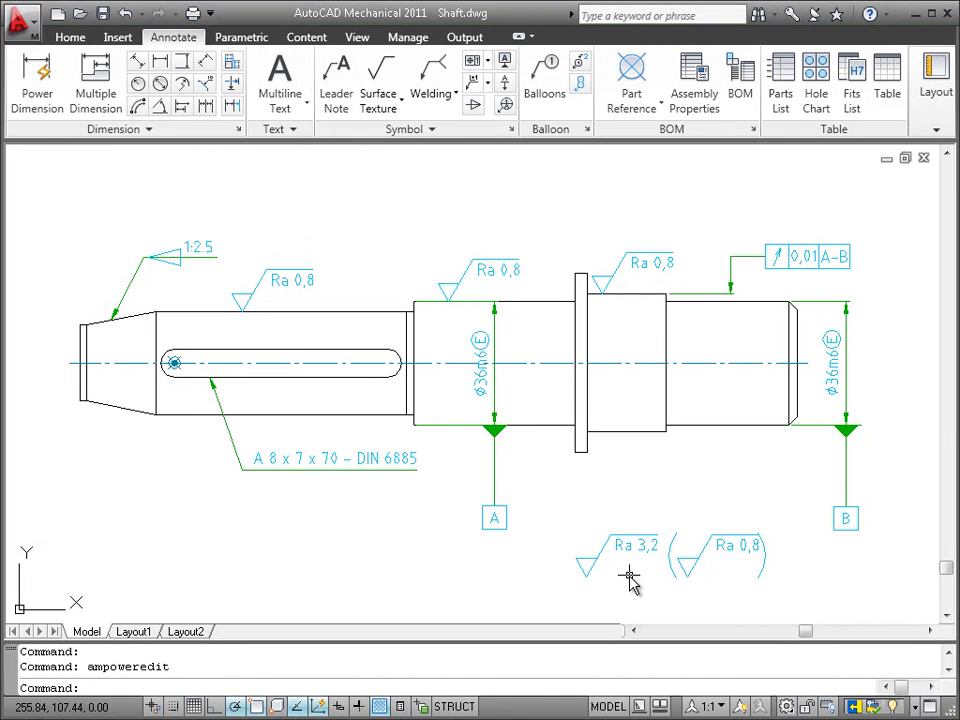
Step: Open the shortcut menu over the shaft drawing
right_click(470, 212)
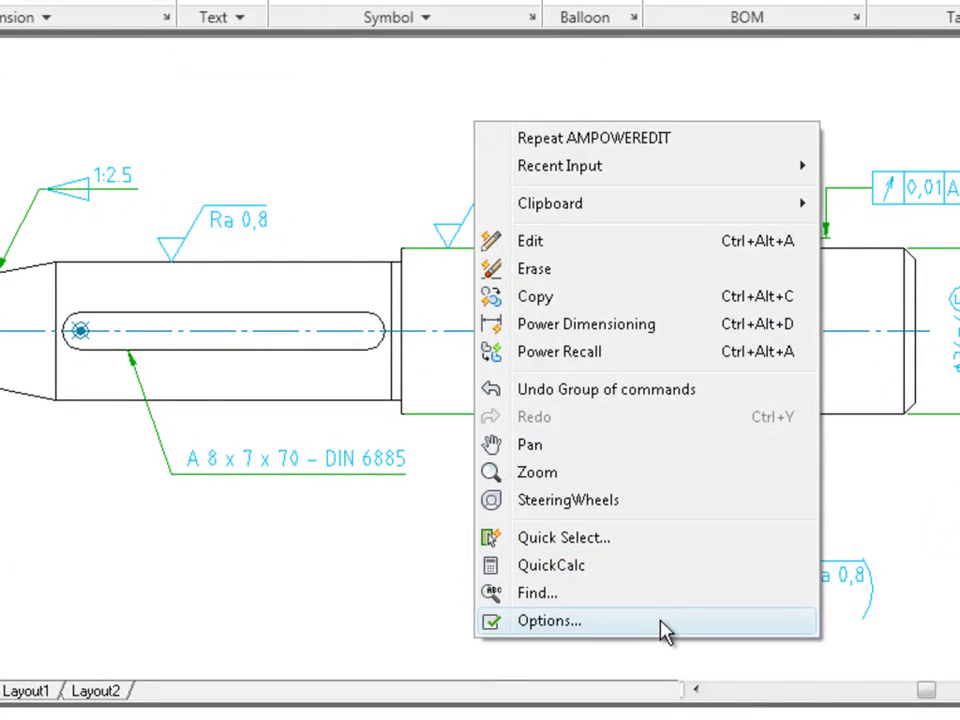
Step: Open Options at AM:Standards and check the standards list, keeping DIN
click(664, 632)
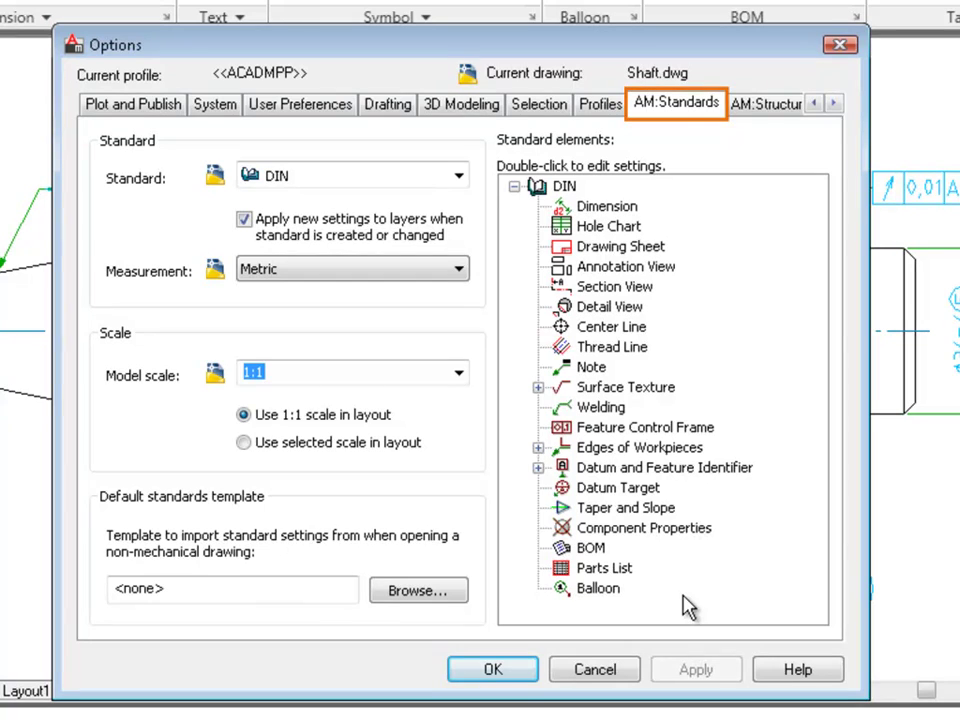
click(459, 177)
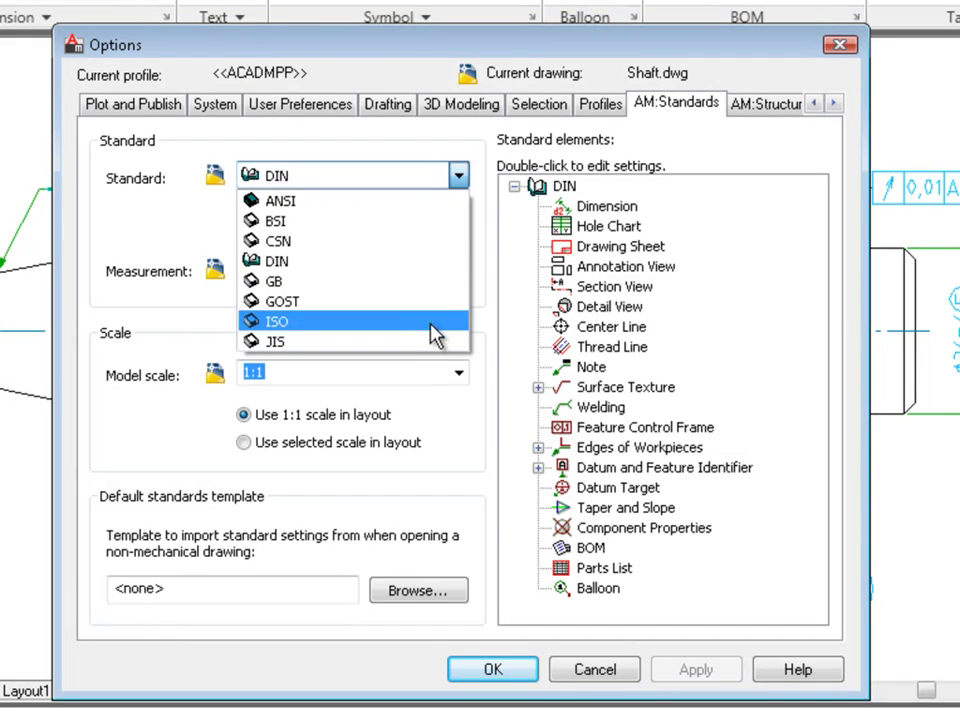
key(Escape)
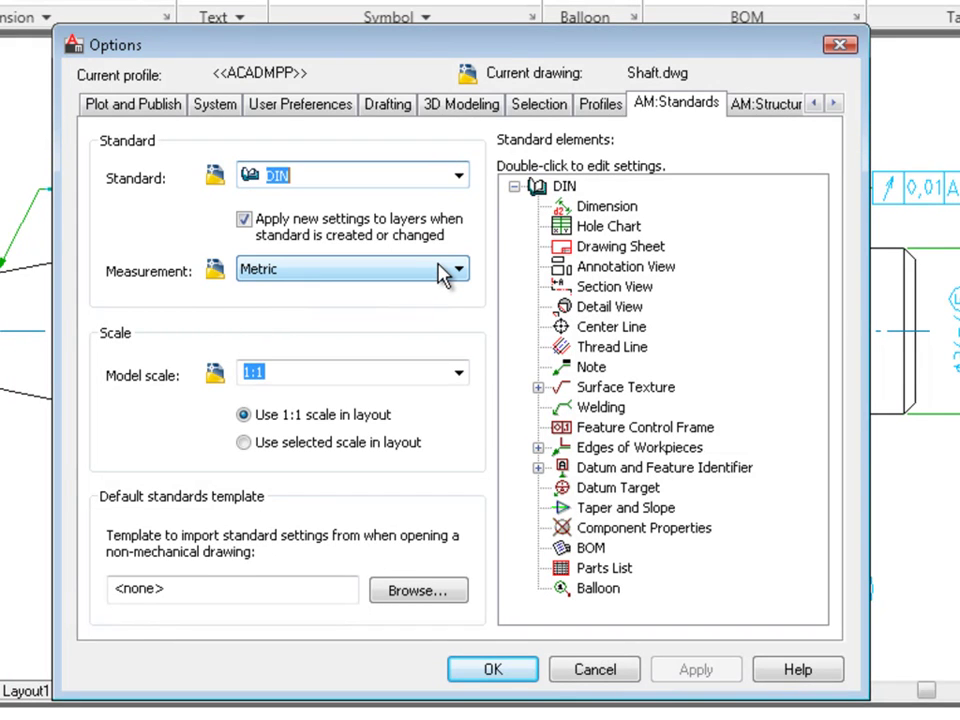
Step: Expand the Surface Texture, Edges of Workpieces and Datum and Feature Identifier revisions
click(539, 388)
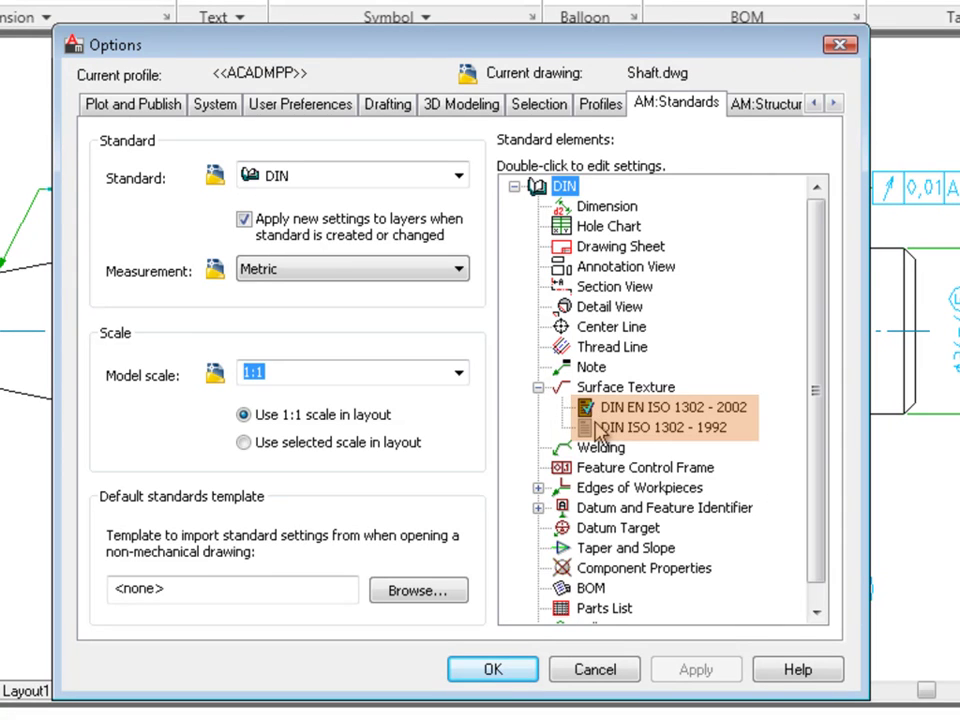
click(538, 488)
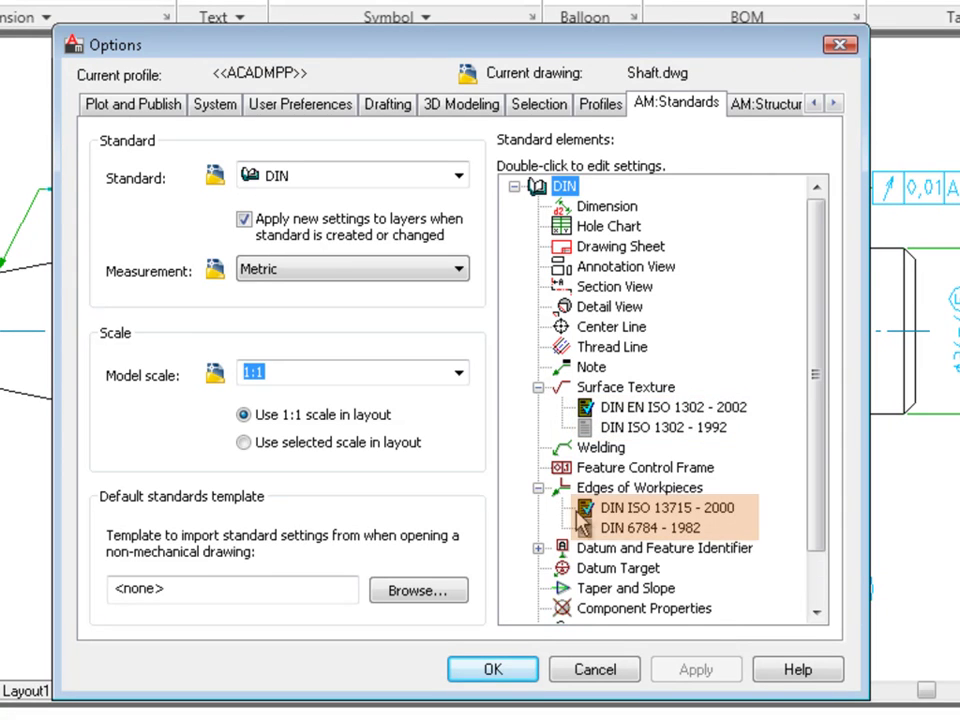
click(538, 548)
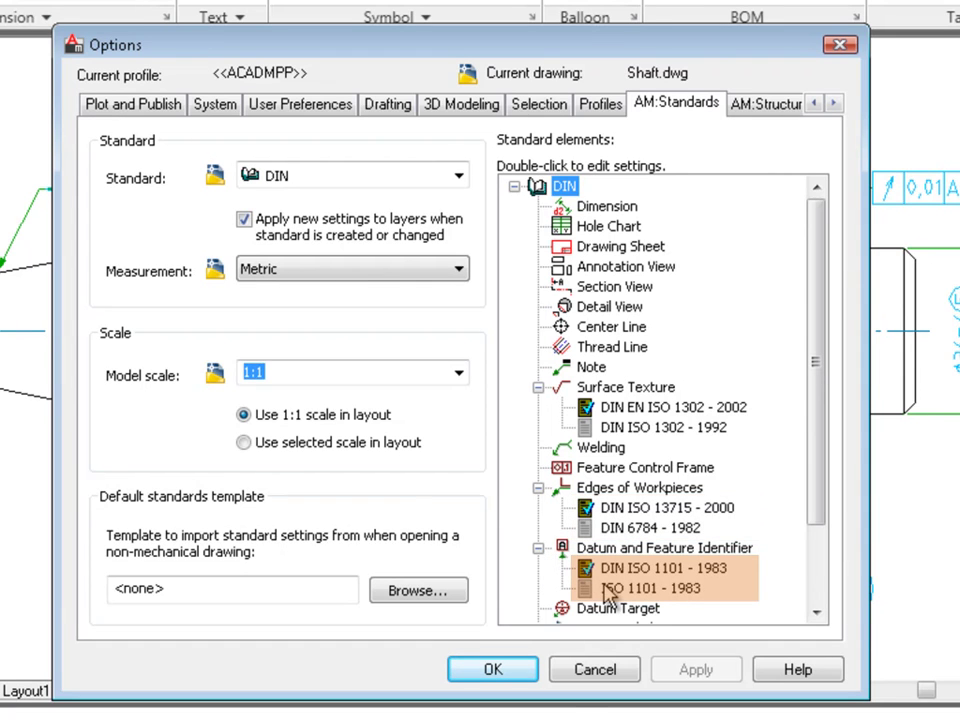